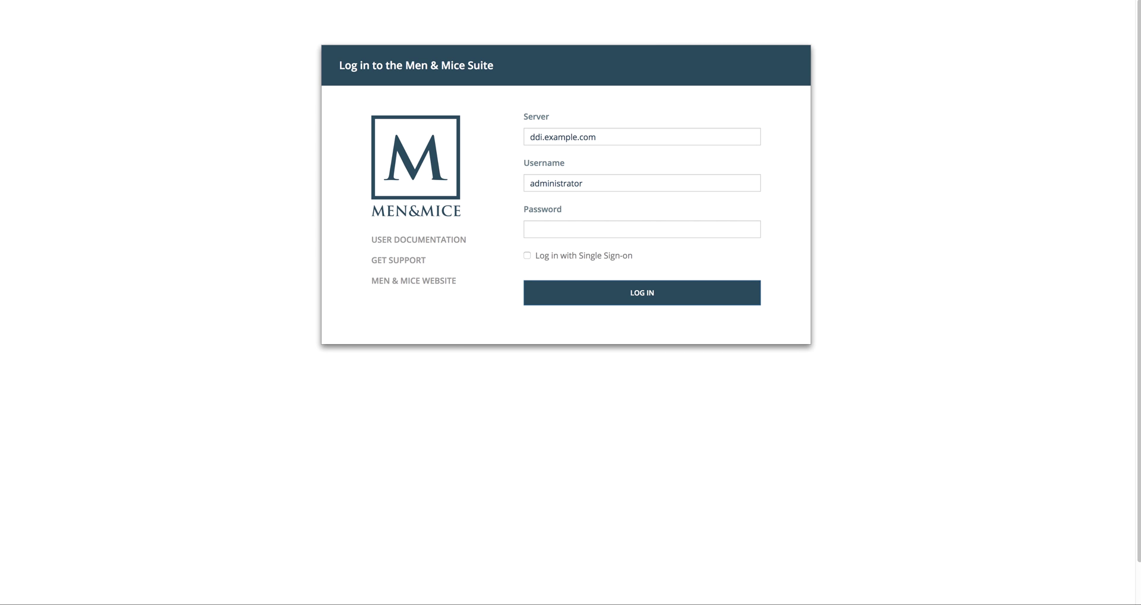
Log in to ddi.example.com as administrator by entering the account password.
{"action": "left_click", "coordinate": [635, 229]}
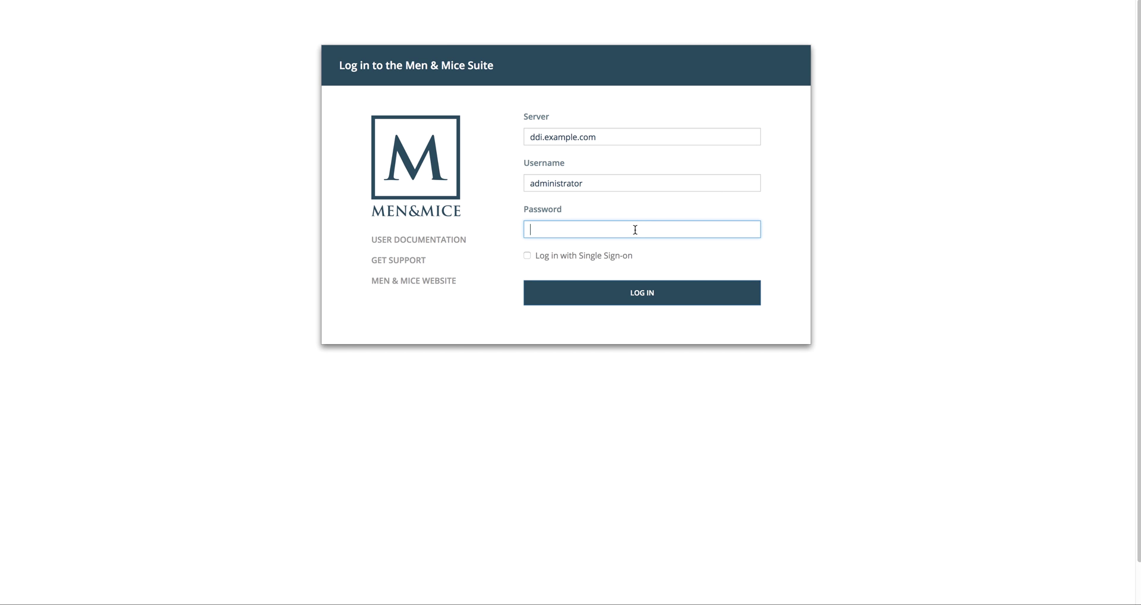
{"action": "type", "text": "password"}
{"action": "key", "text": "Return"}
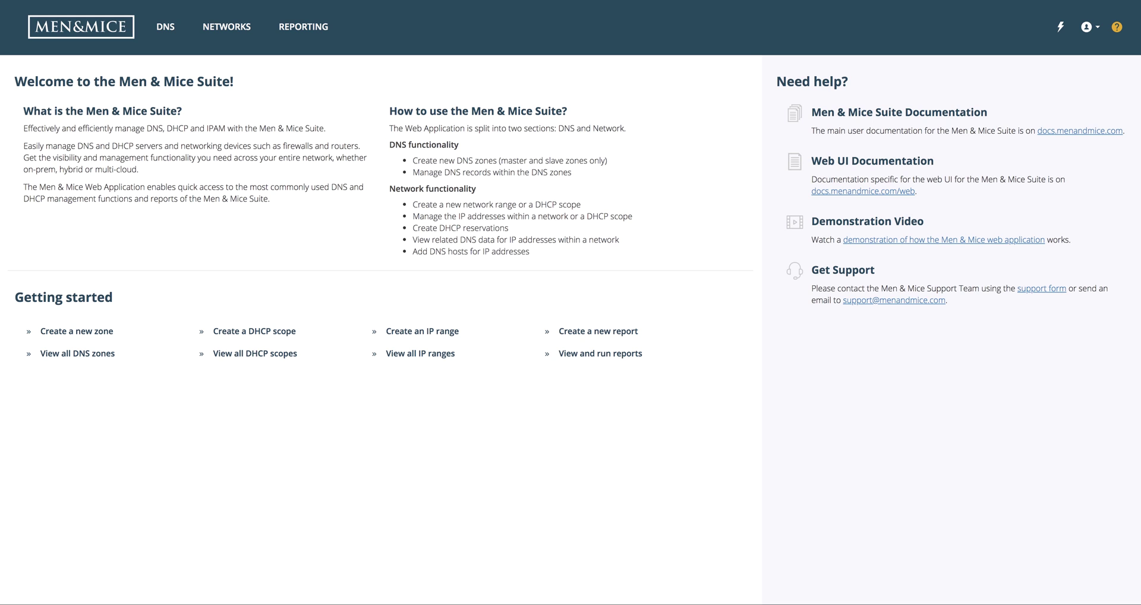
List recently modified DNS zones, narrow them with the filter 'web', then clear the filter.
{"action": "left_click", "coordinate": [166, 31]}
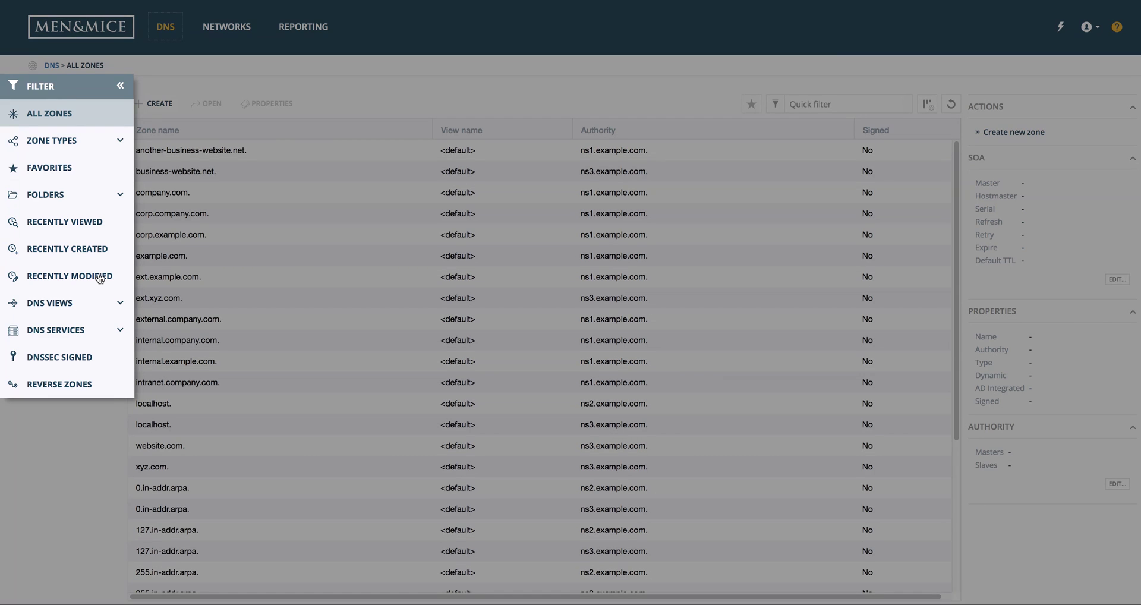
{"action": "left_click", "coordinate": [99, 276]}
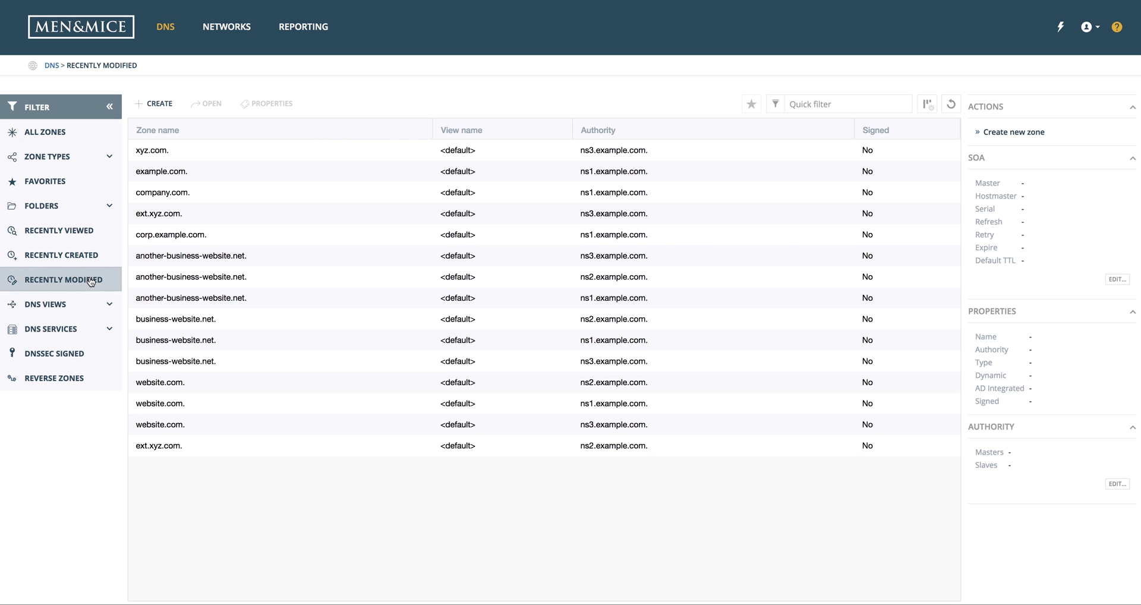
{"action": "left_click", "coordinate": [794, 106]}
{"action": "type", "text": "web"}
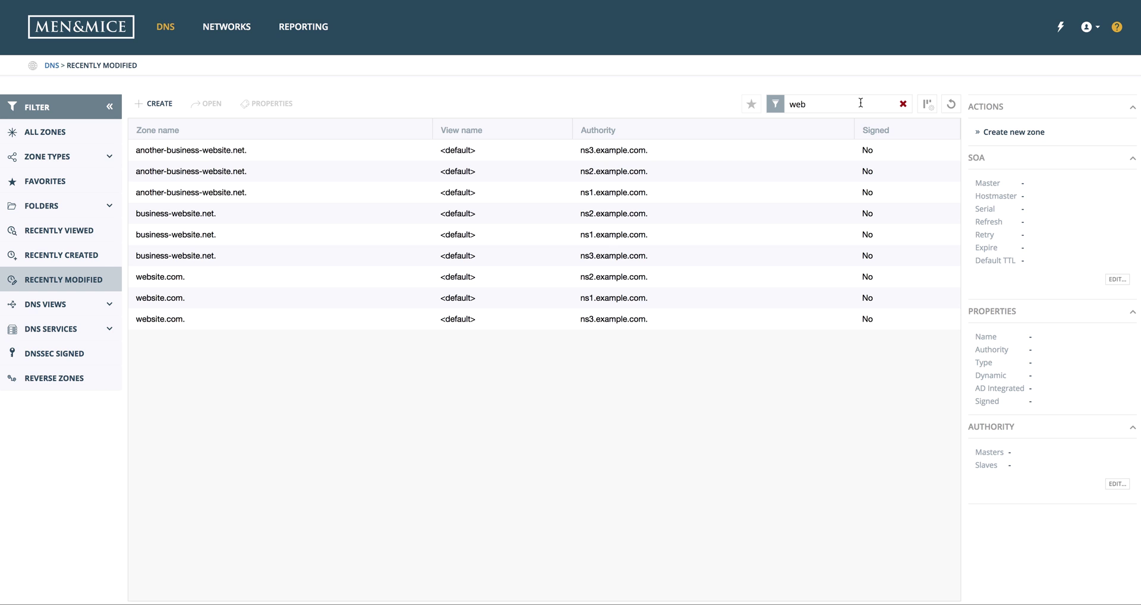
{"action": "left_click", "coordinate": [903, 104]}
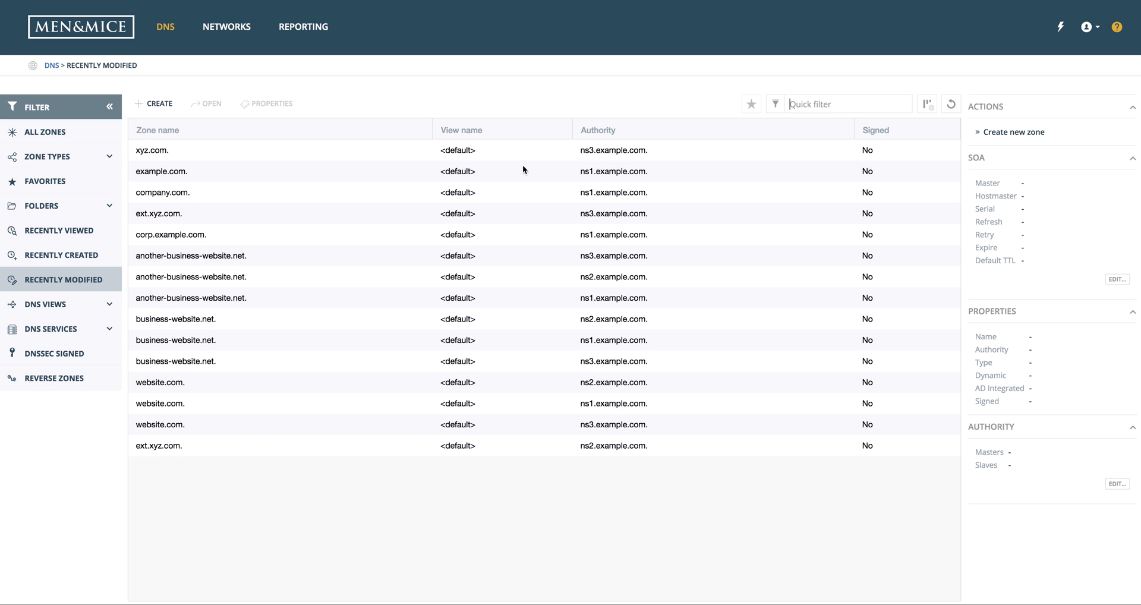
Review the company.com. zone's records, then star company.com. as a favourite from All Zones.
{"action": "left_click", "coordinate": [81, 132]}
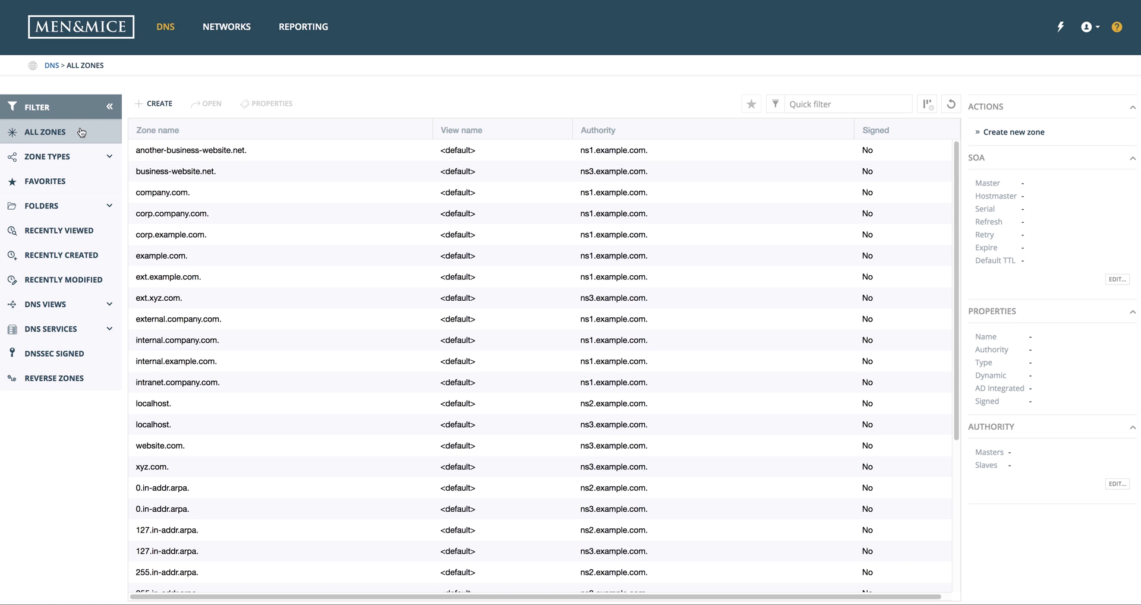
{"action": "left_click", "coordinate": [173, 194]}
{"action": "left_click", "coordinate": [223, 111]}
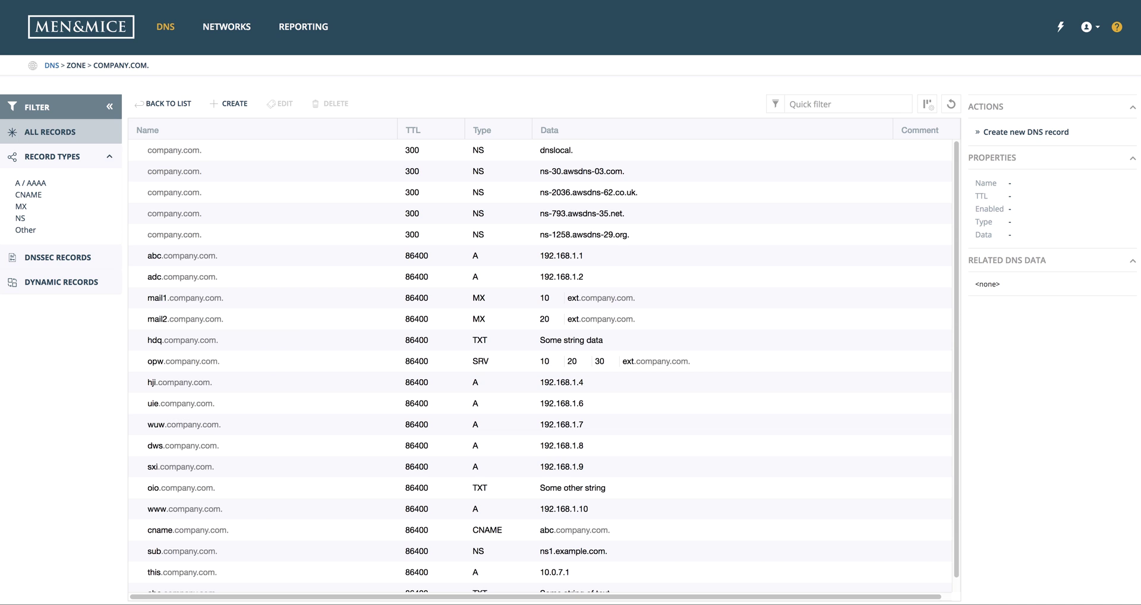
{"action": "left_click", "coordinate": [165, 26]}
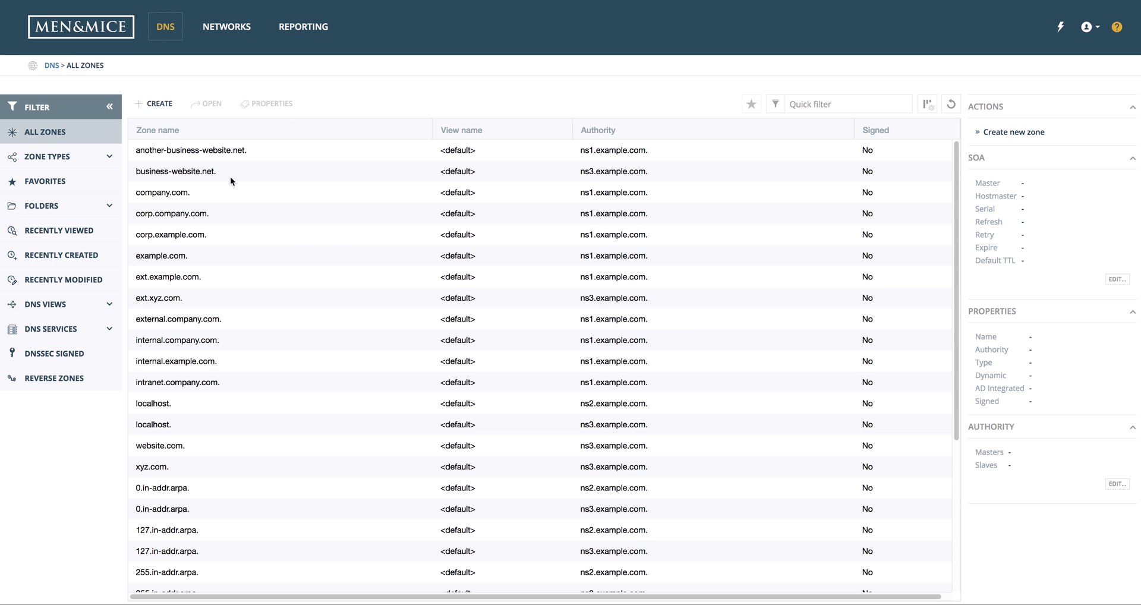
{"action": "left_click", "coordinate": [230, 188]}
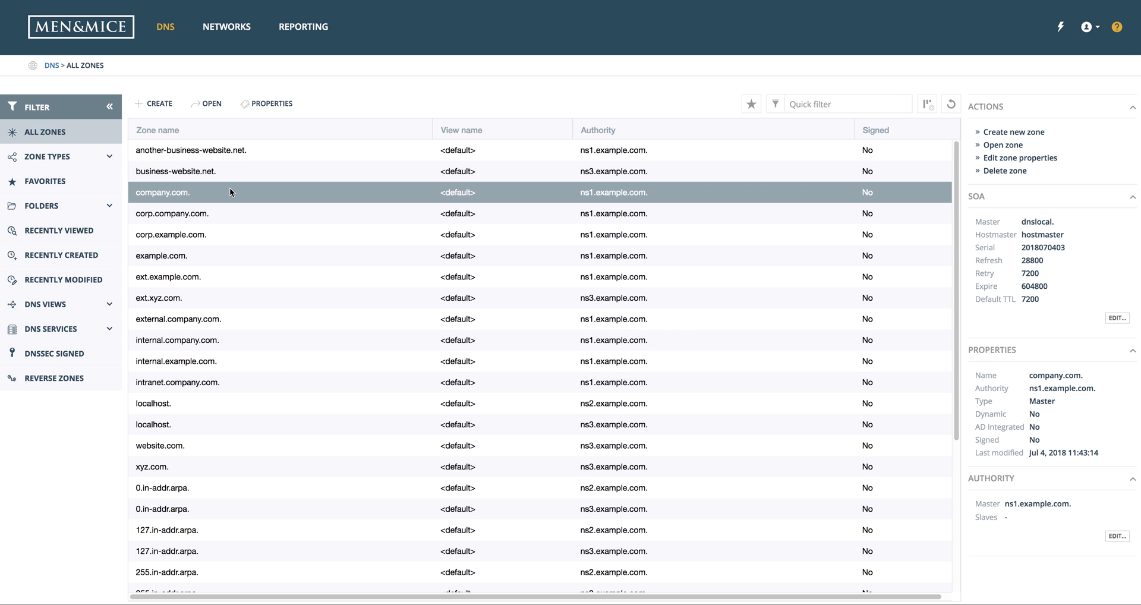
{"action": "left_click", "coordinate": [752, 105]}
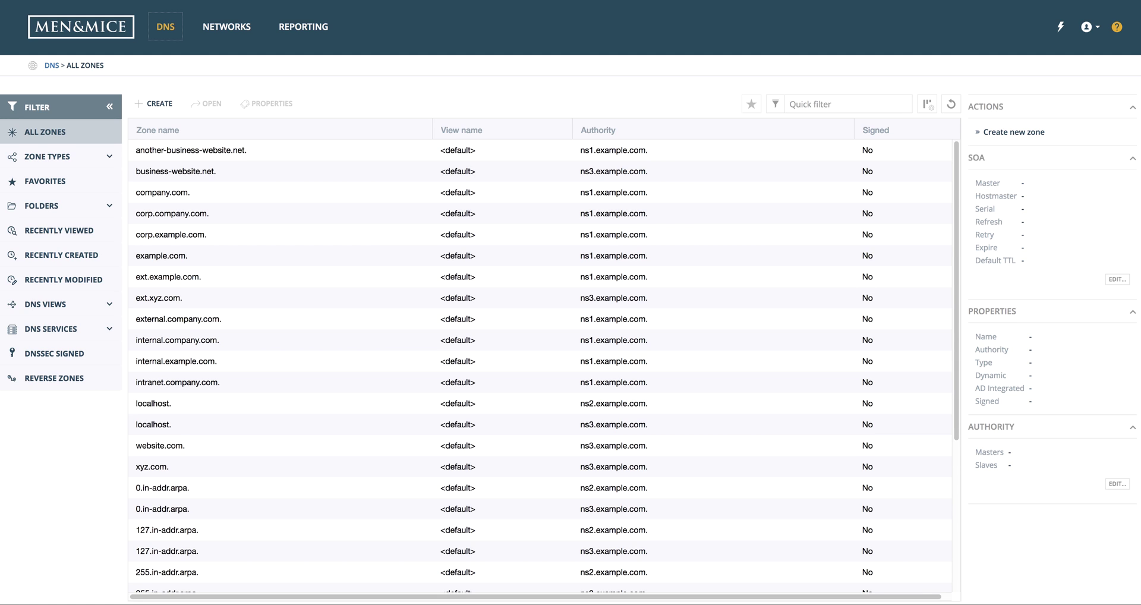
{"action": "left_click", "coordinate": [176, 105]}
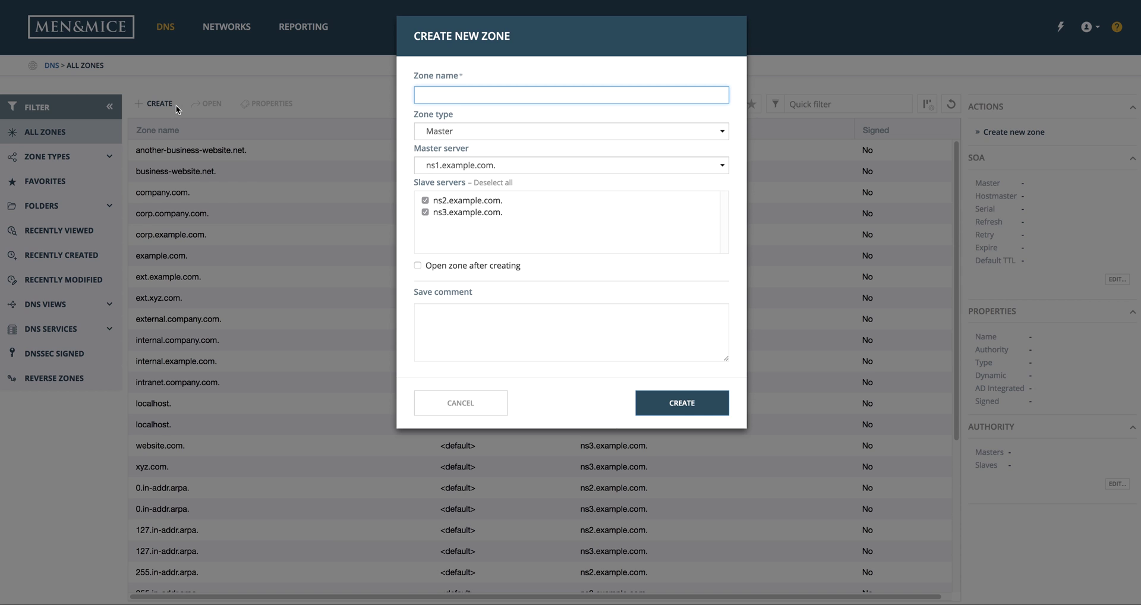
{"action": "left_click", "coordinate": [306, 444]}
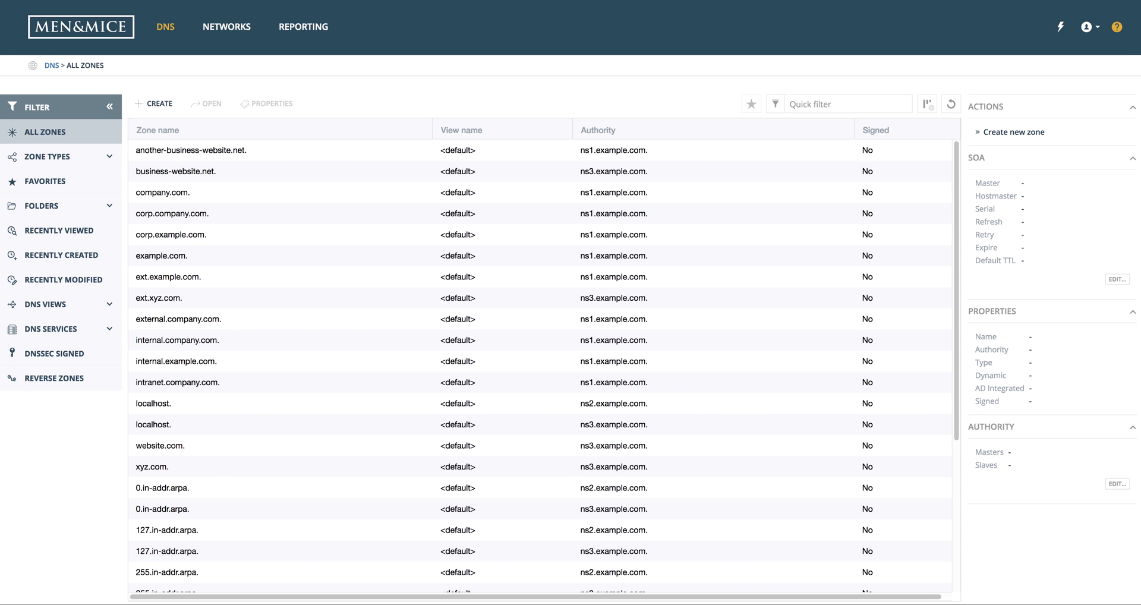
Open company.com.'s records, reset the record columns to default, and select the abc record.
{"action": "left_click", "coordinate": [207, 190]}
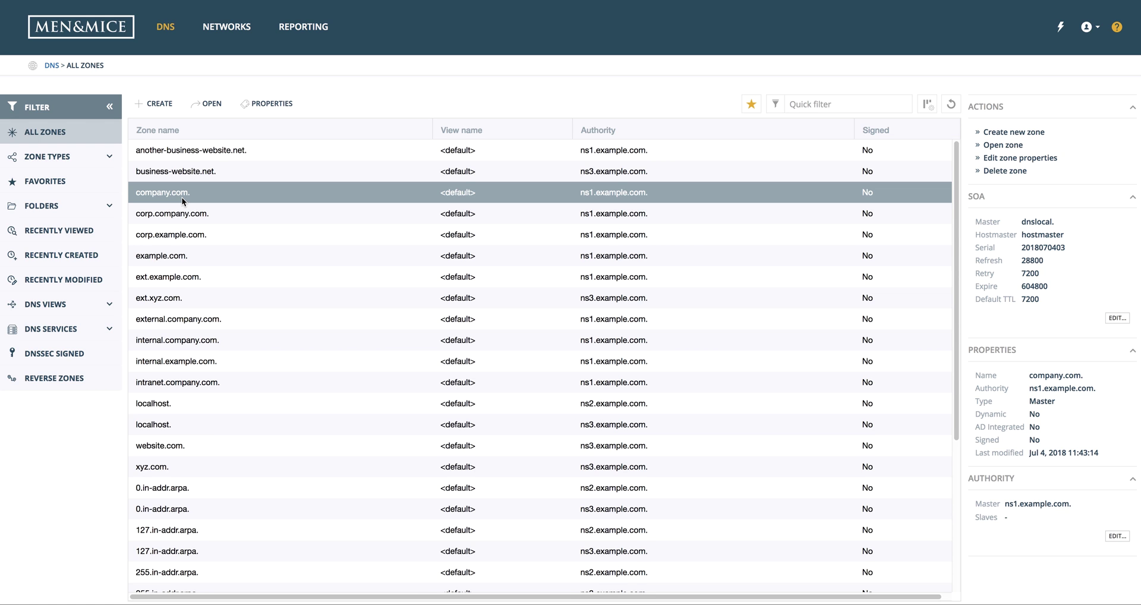
{"action": "double_click", "coordinate": [183, 202]}
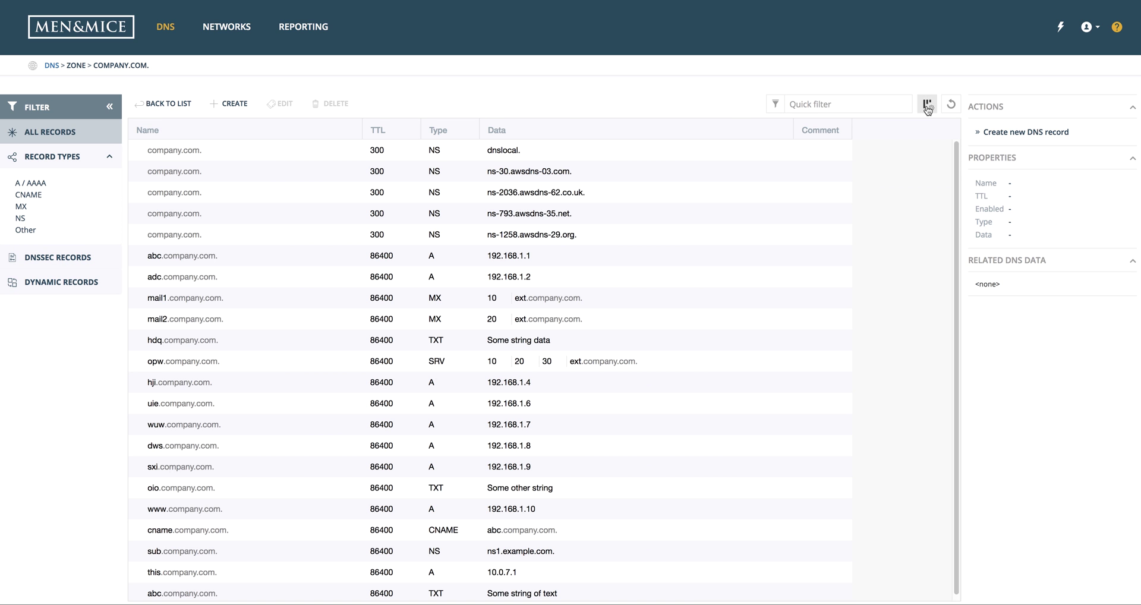
{"action": "left_click", "coordinate": [926, 105]}
{"action": "left_click", "coordinate": [959, 215]}
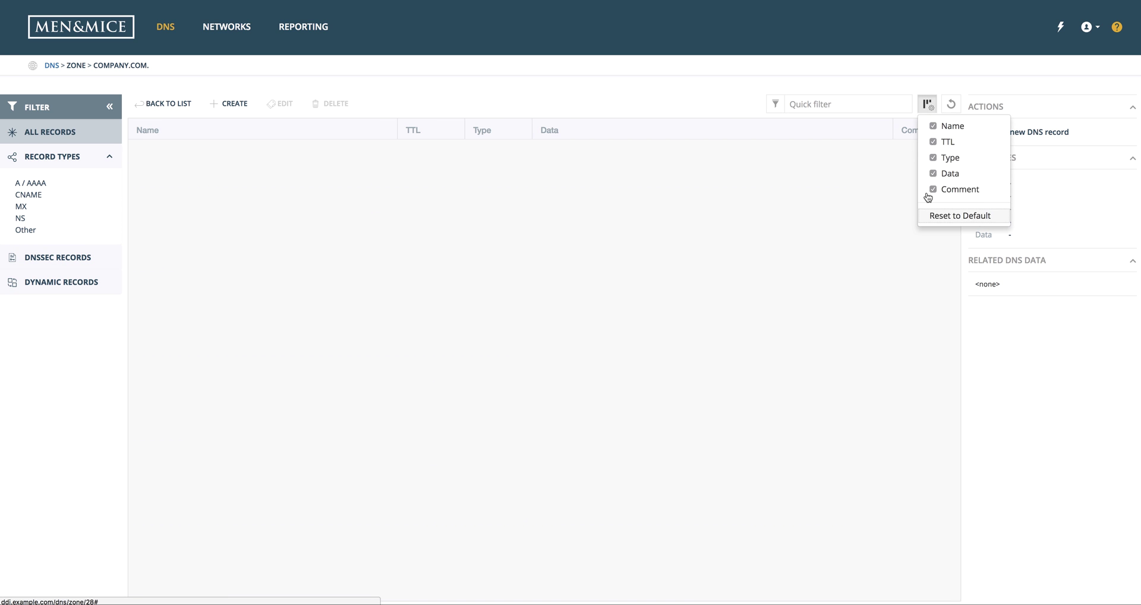
{"action": "left_click", "coordinate": [469, 102]}
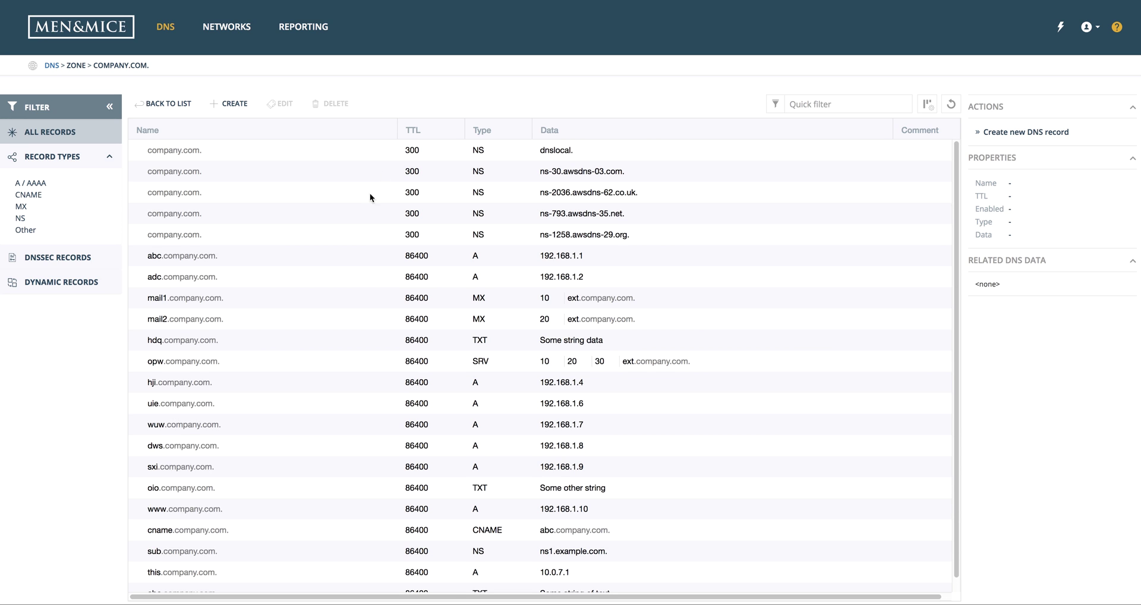
{"action": "left_click", "coordinate": [265, 257]}
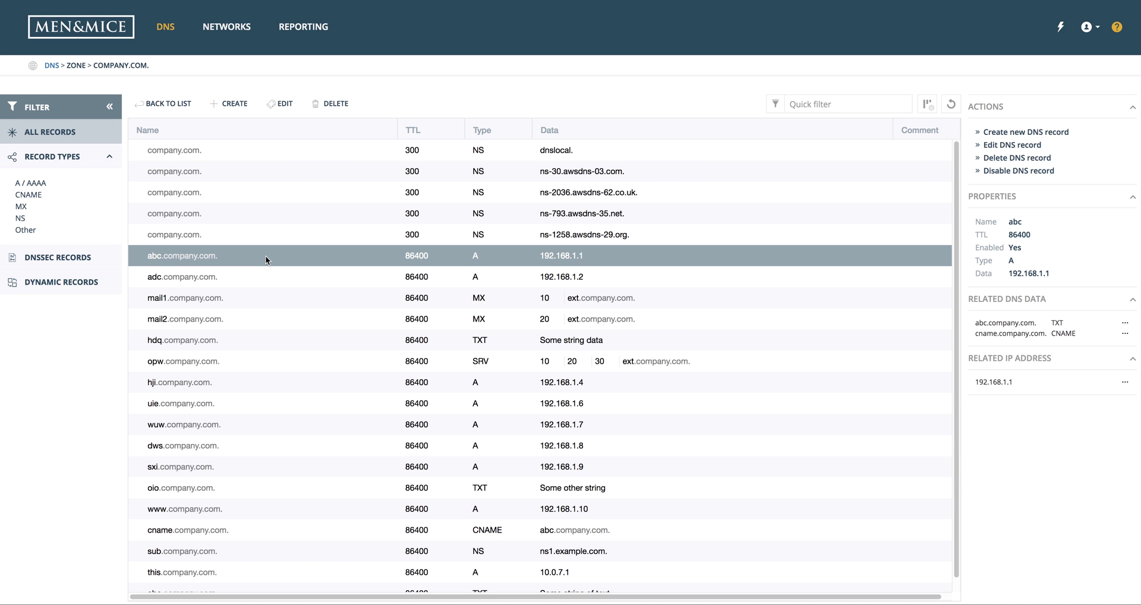
{"action": "left_click", "coordinate": [292, 107]}
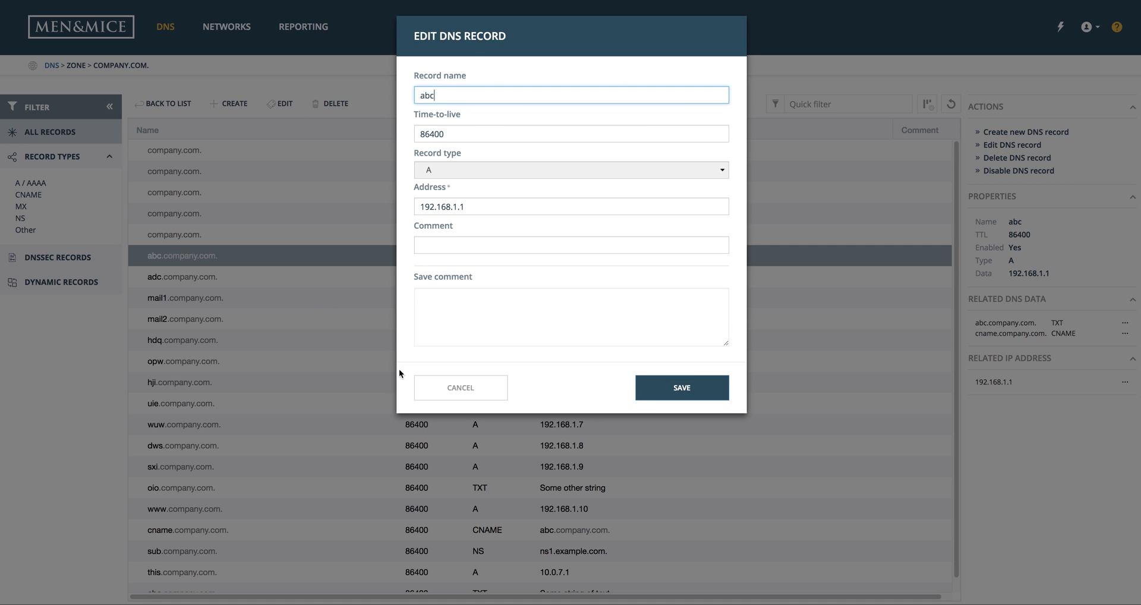
{"action": "left_click", "coordinate": [424, 385]}
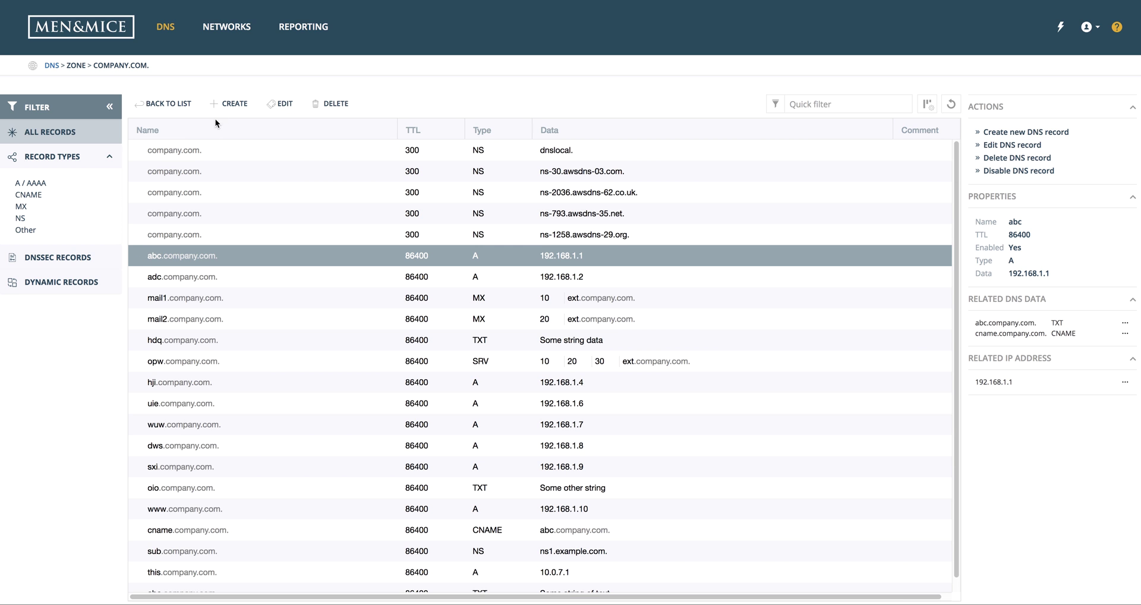
{"action": "left_click", "coordinate": [233, 109]}
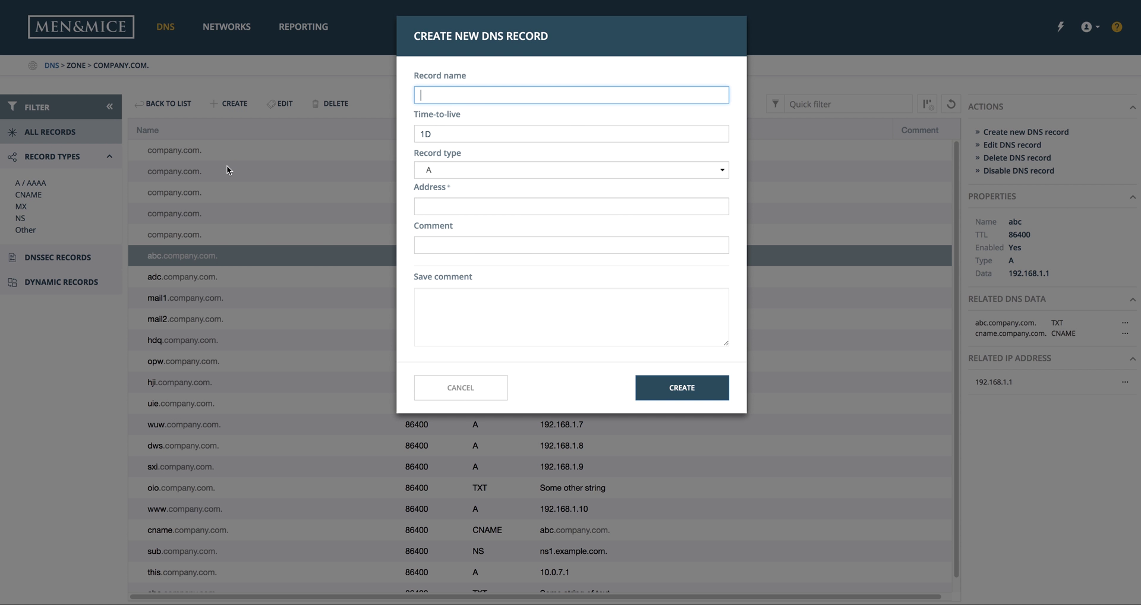
{"action": "left_click", "coordinate": [461, 388]}
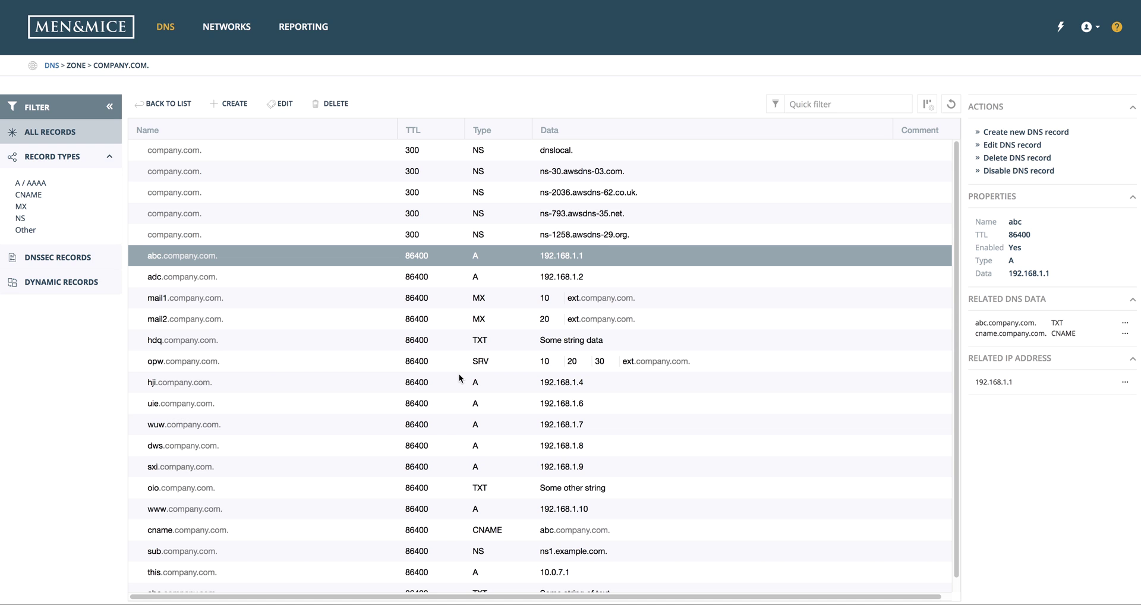
In Networks, expand 0.0.0.0/0 and then 10.0.0.0/8 to reveal its /24 child ranges.
{"action": "left_click", "coordinate": [238, 34]}
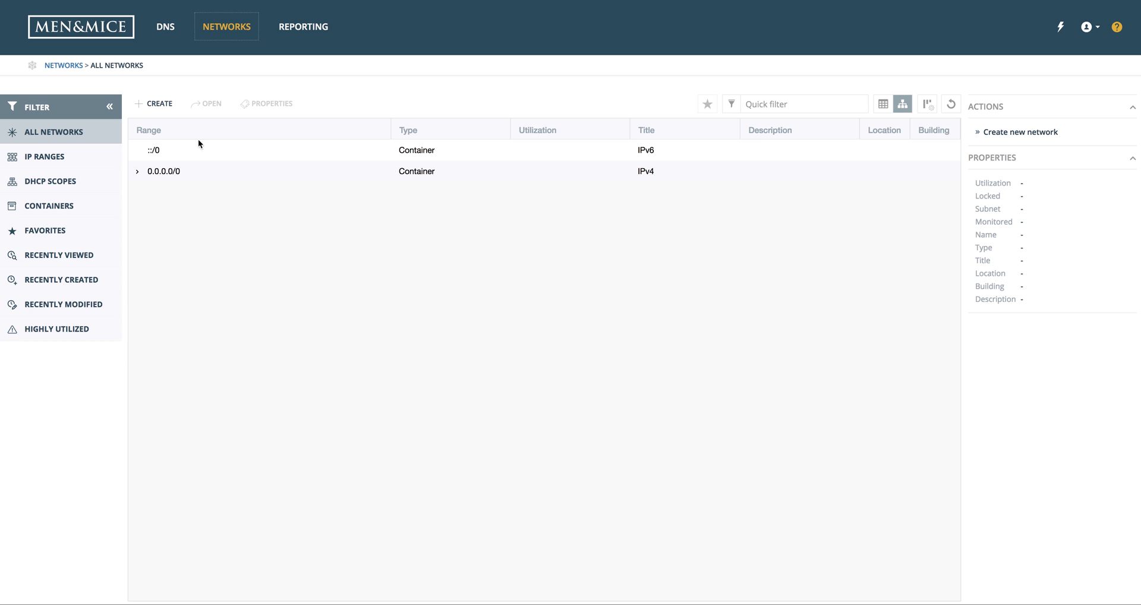
{"action": "left_click", "coordinate": [138, 172]}
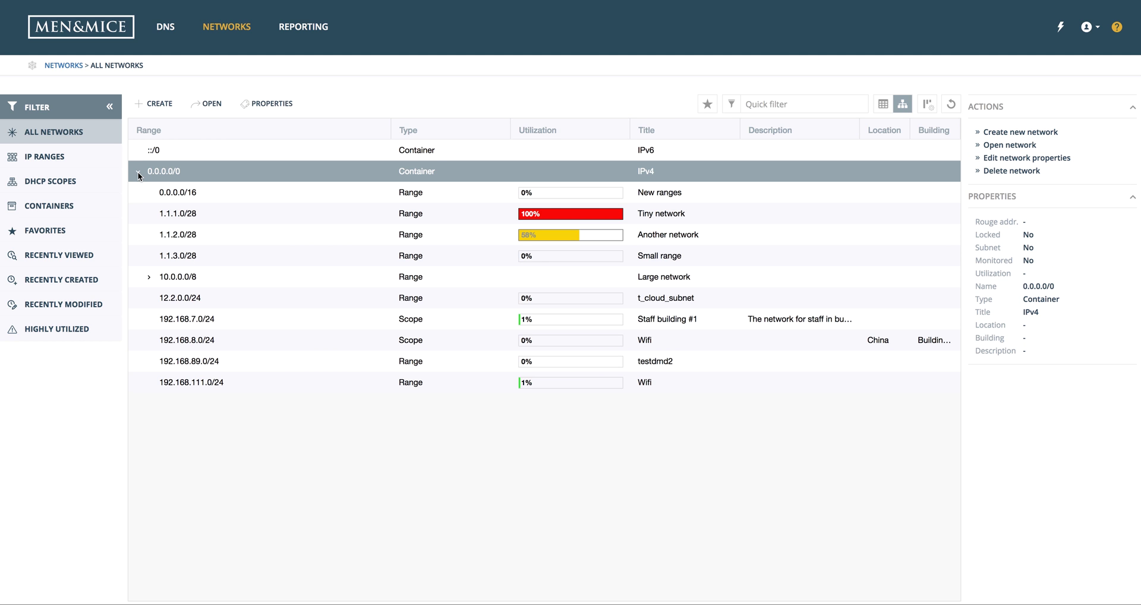
{"action": "left_click", "coordinate": [148, 278]}
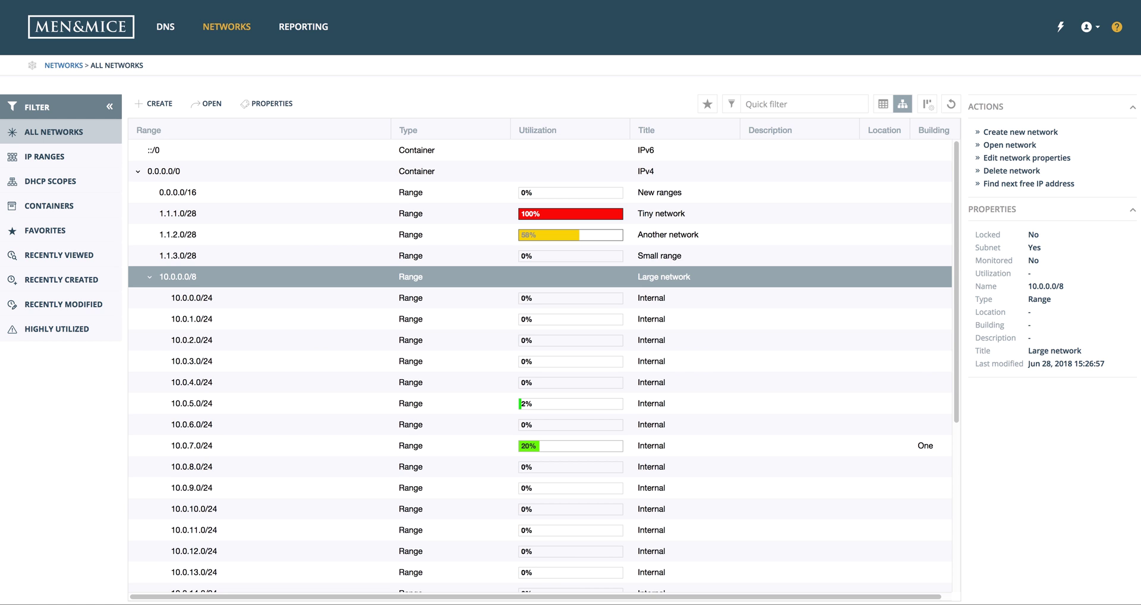
Open range 10.0.7.0/24, view address 10.0.7.7's details, then return to Networks.
{"action": "left_click", "coordinate": [170, 448]}
{"action": "double_click", "coordinate": [170, 447]}
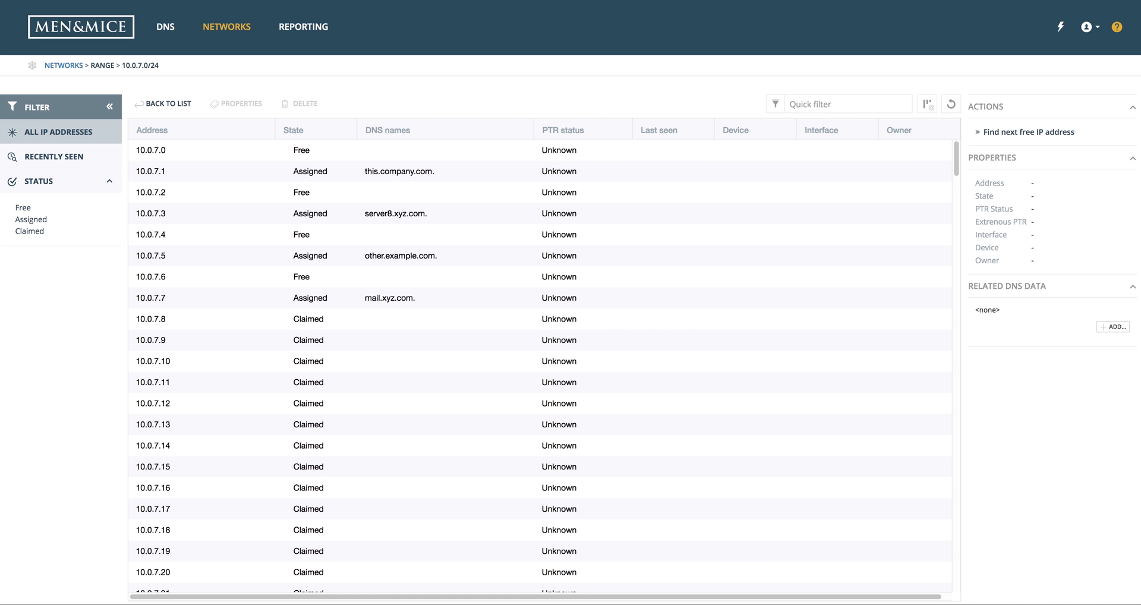
{"action": "left_click", "coordinate": [234, 302]}
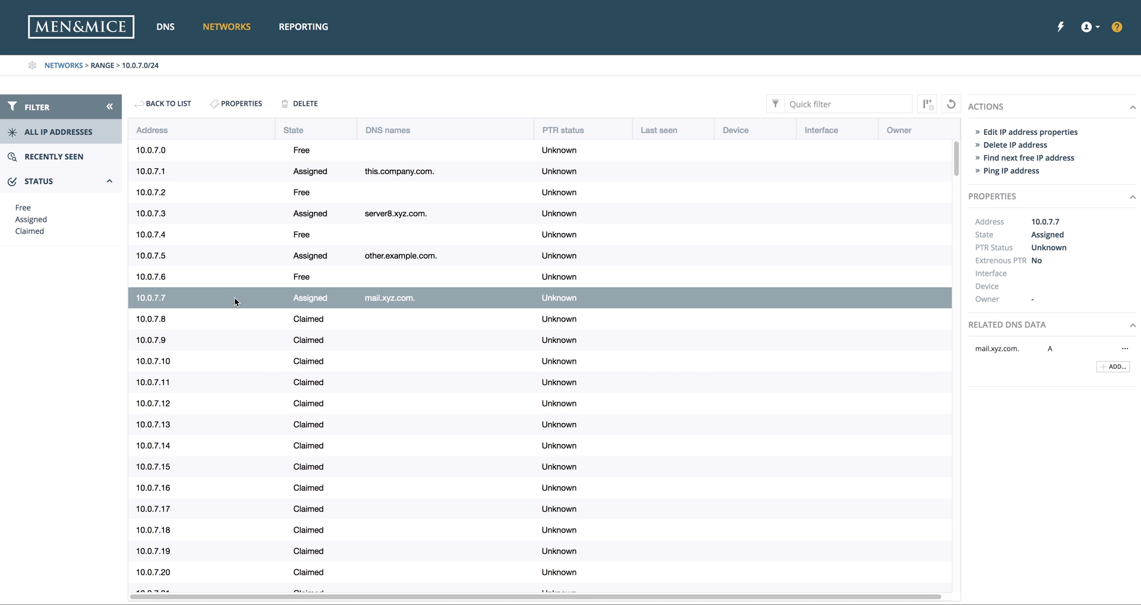
{"action": "left_click", "coordinate": [223, 28]}
Open DHCP scope 192.168.7.0/24, start a reservation for 192.168.7.8, then cancel it.
{"action": "left_click", "coordinate": [65, 182]}
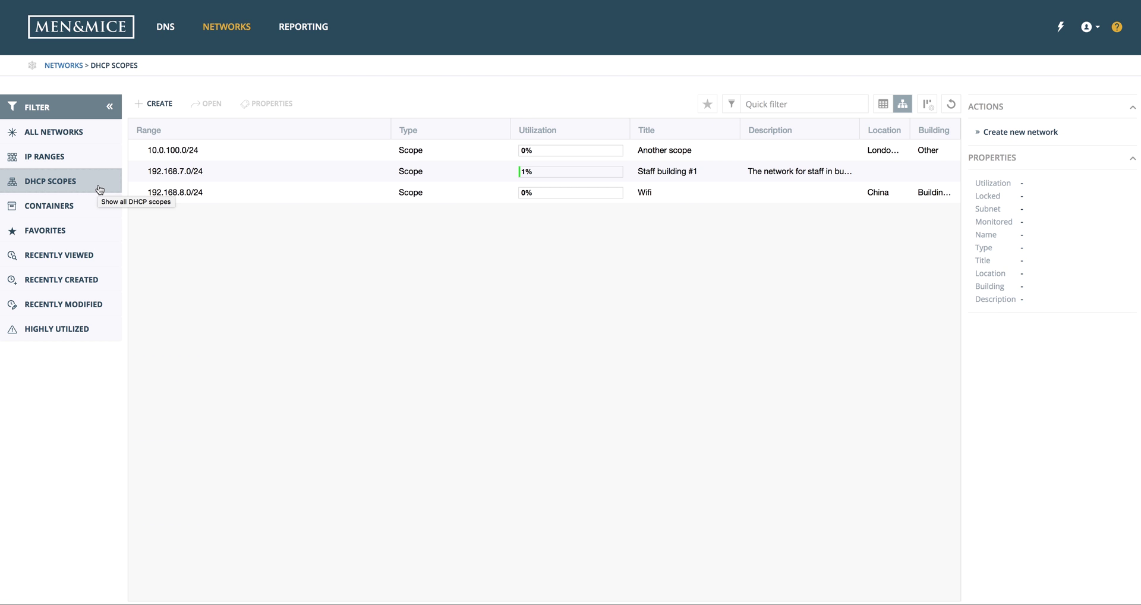
{"action": "double_click", "coordinate": [177, 172]}
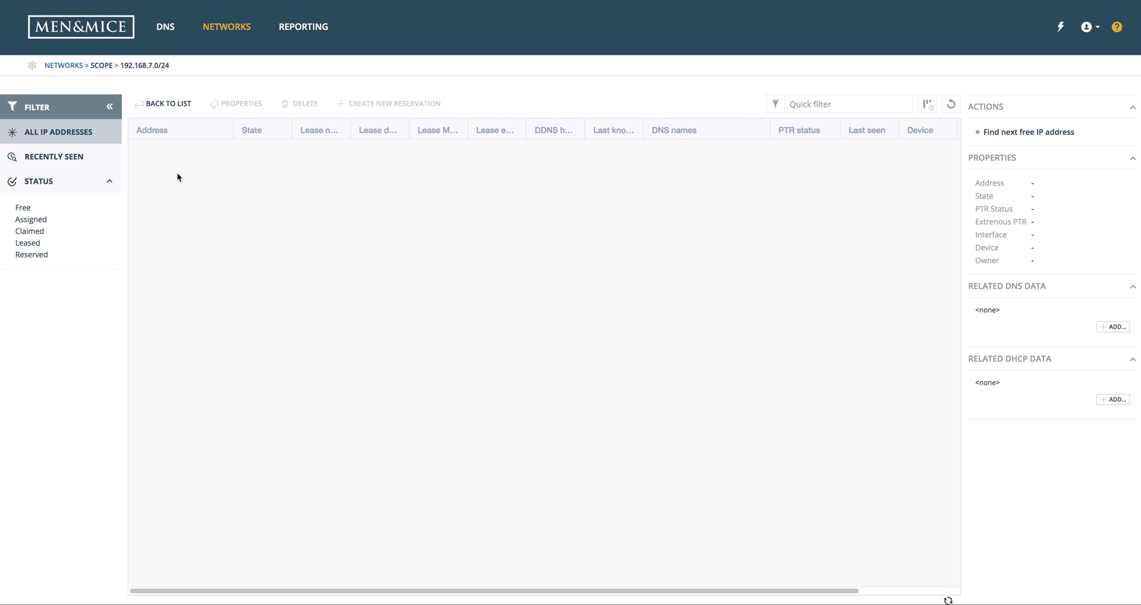
{"action": "left_click", "coordinate": [191, 299]}
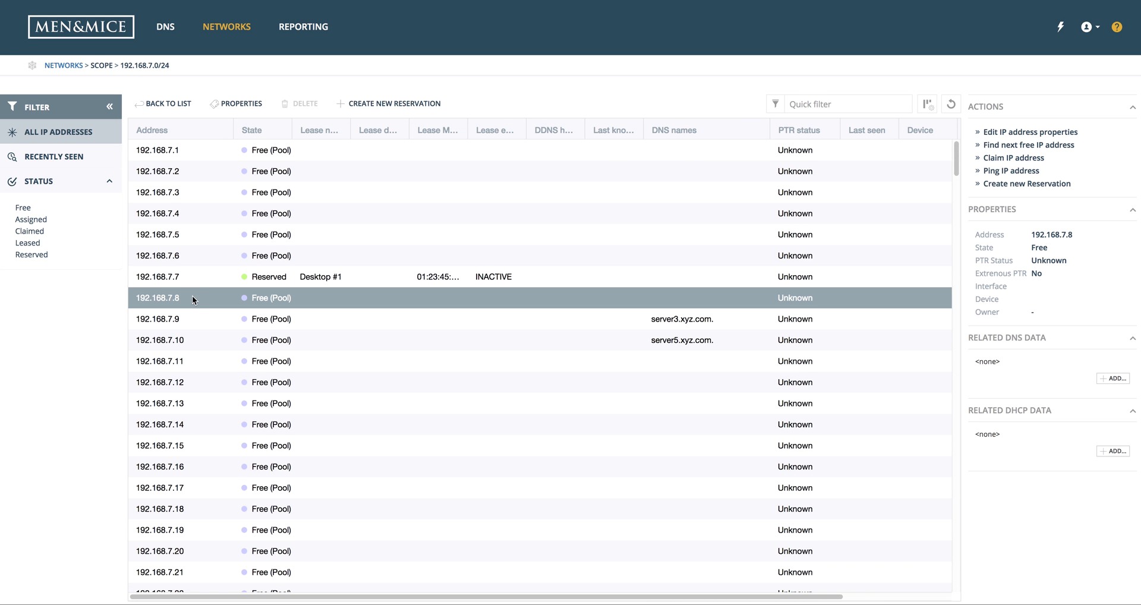
{"action": "left_click", "coordinate": [441, 109]}
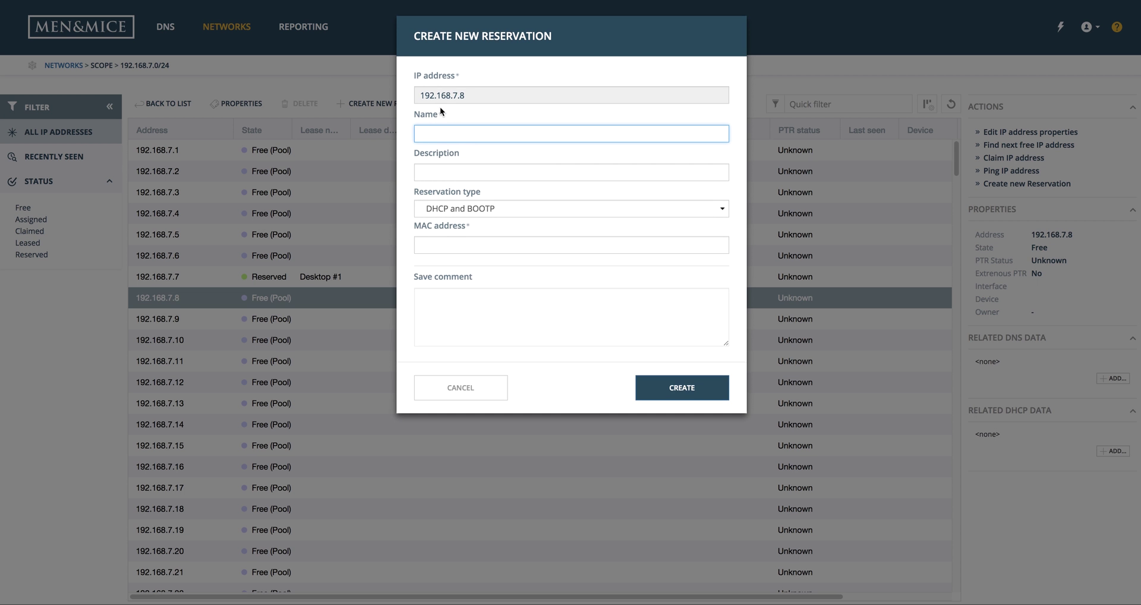
{"action": "left_click", "coordinate": [437, 395]}
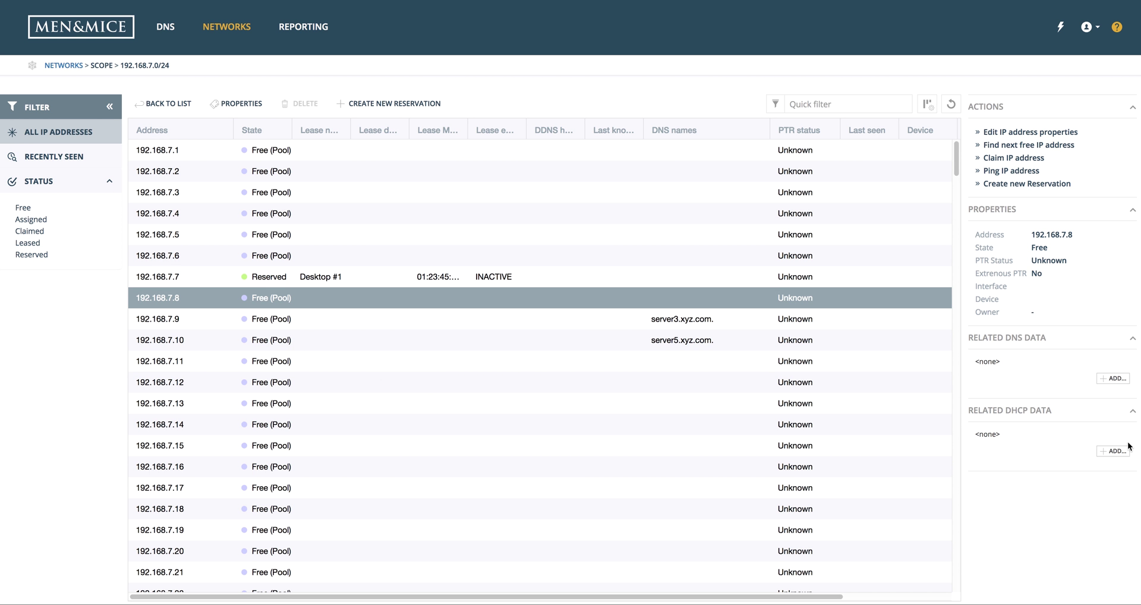
Create A record server10 in zone xyz.com. for 192.168.7.8, then go to the welcome page.
{"action": "left_click", "coordinate": [1115, 379]}
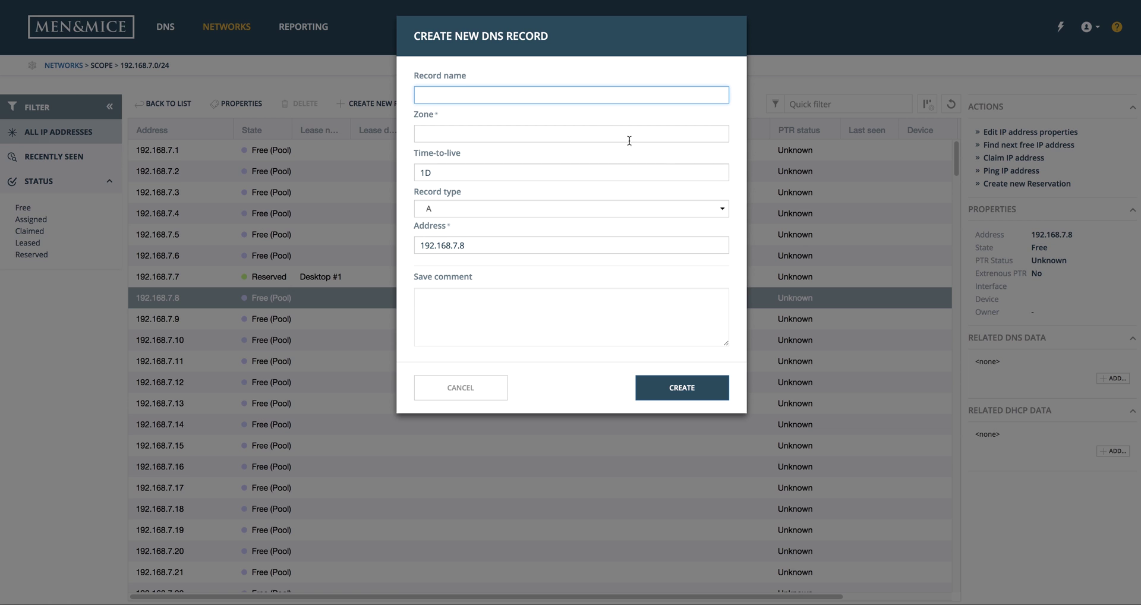
{"action": "type", "text": "server10"}
{"action": "key", "text": "Tab"}
{"action": "type", "text": "xyz.com."}
{"action": "left_click", "coordinate": [664, 387]}
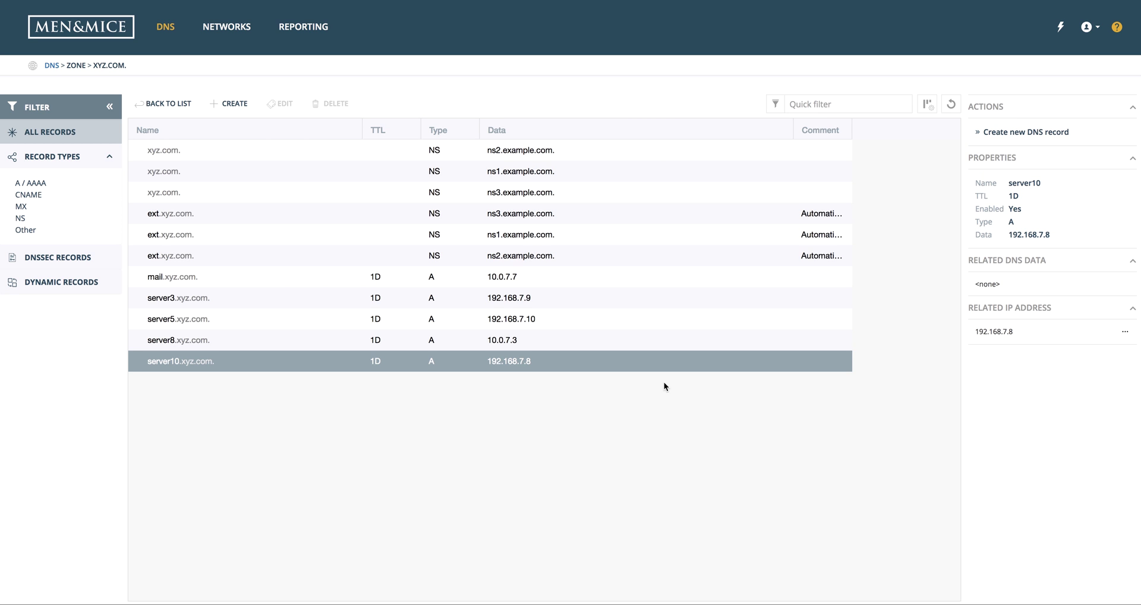
{"action": "left_click", "coordinate": [93, 28]}
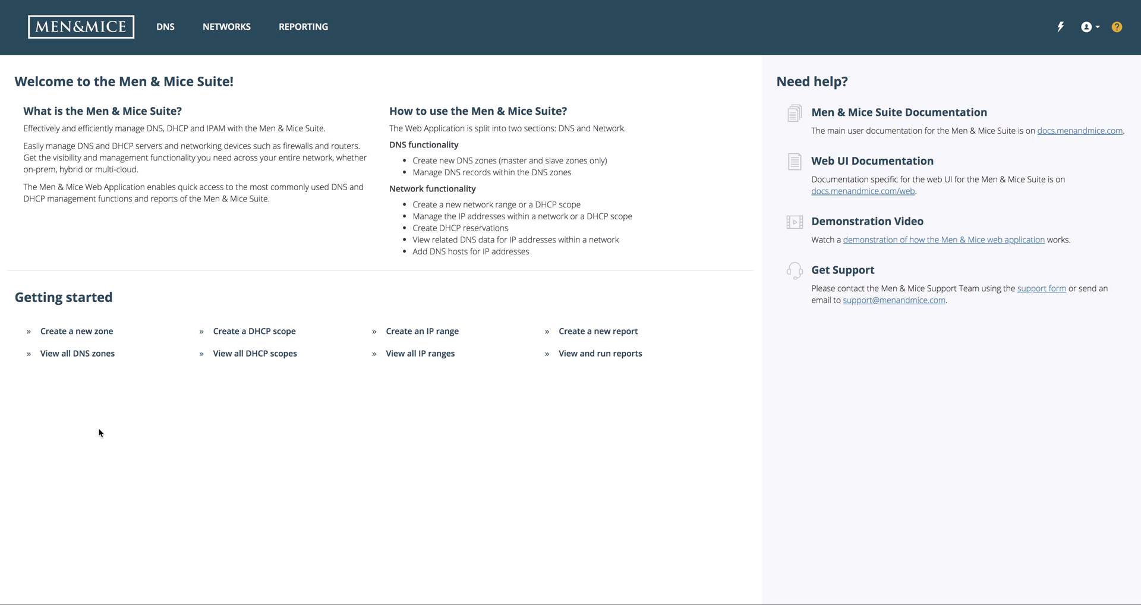
Open the Quick Command search from the lightning-bolt icon in the top bar.
{"action": "left_click", "coordinate": [1061, 28]}
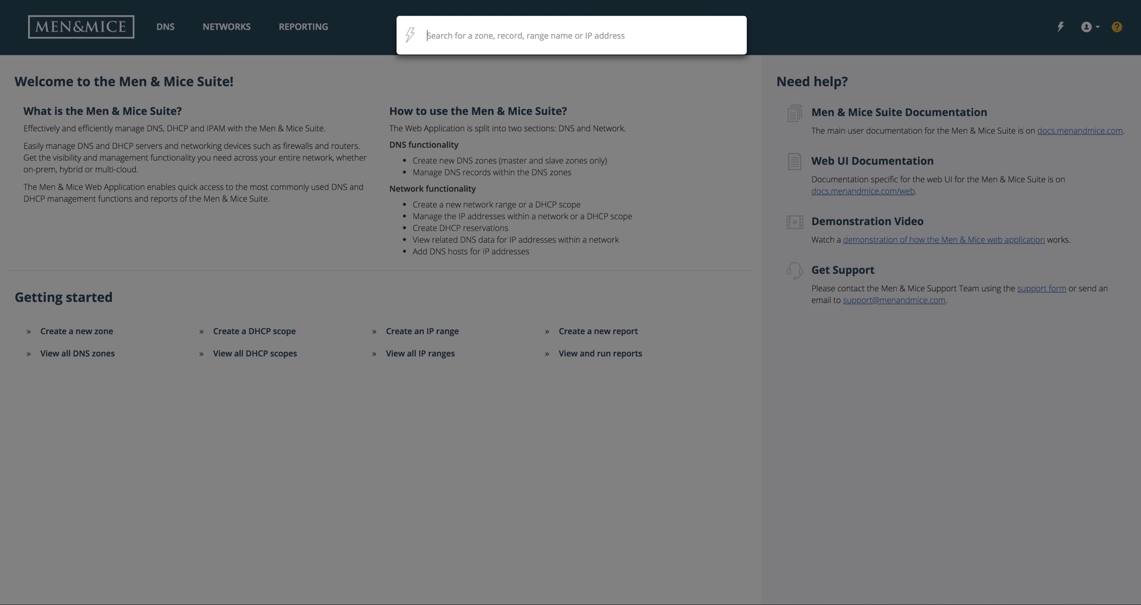
Search 'this.ex' in Quick Command, start a this.example.com. DNS record, then cancel it.
{"action": "type", "text": "this.ex"}
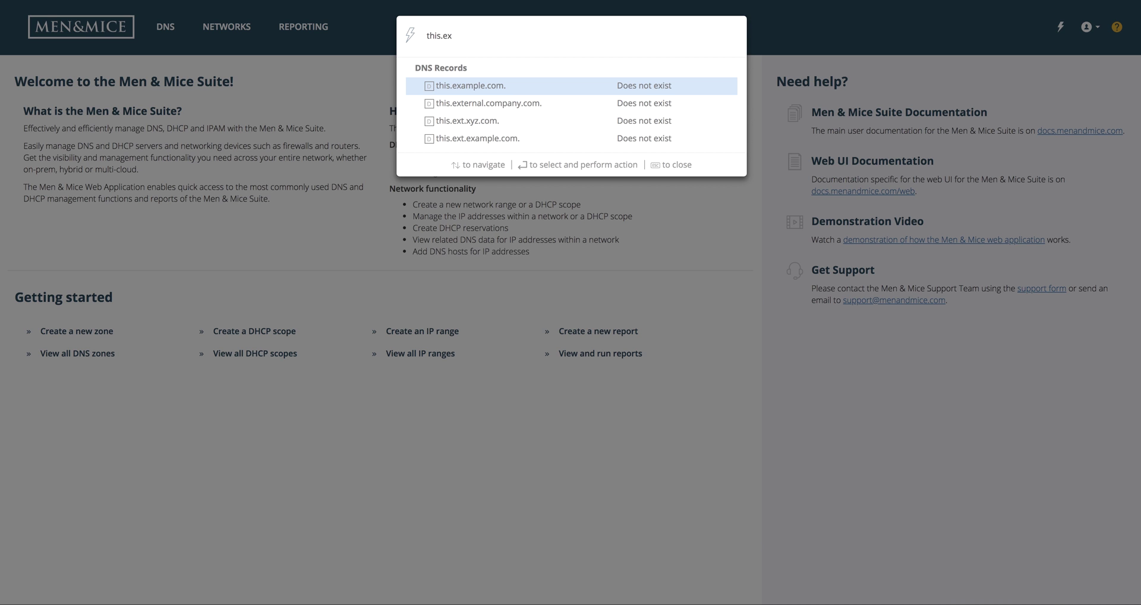
{"action": "key", "text": "Return"}
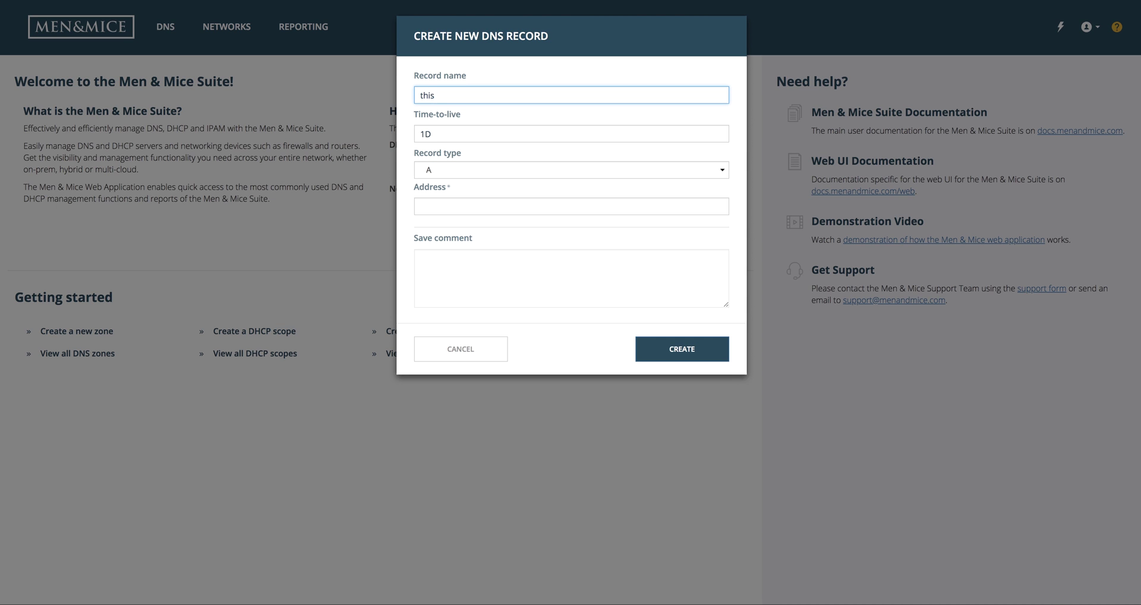
{"action": "left_click", "coordinate": [459, 357]}
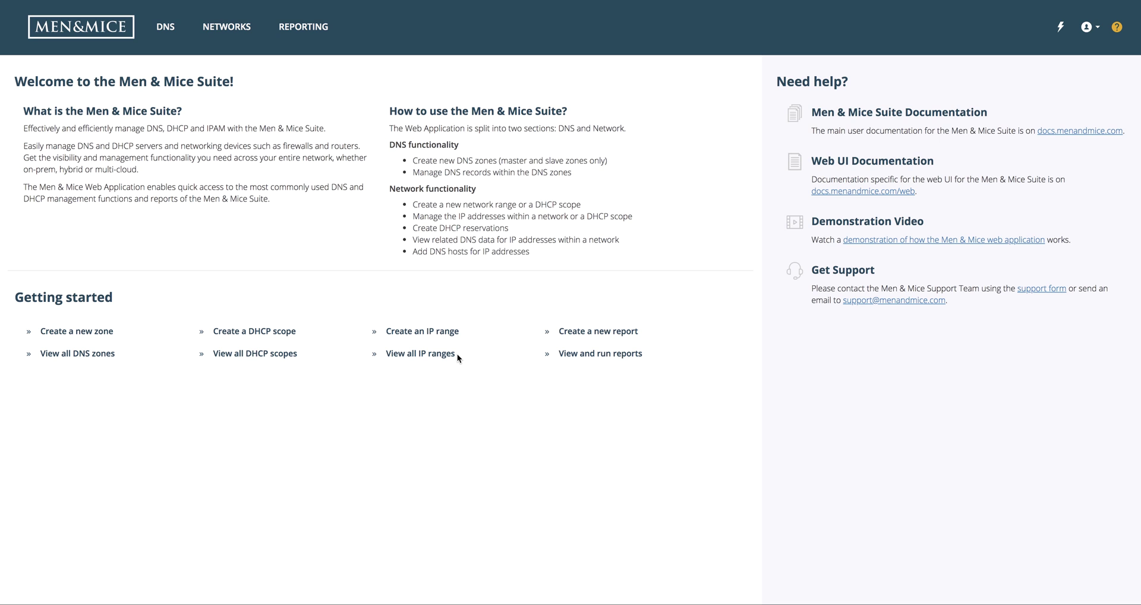
{"action": "key", "text": "ctrl+k"}
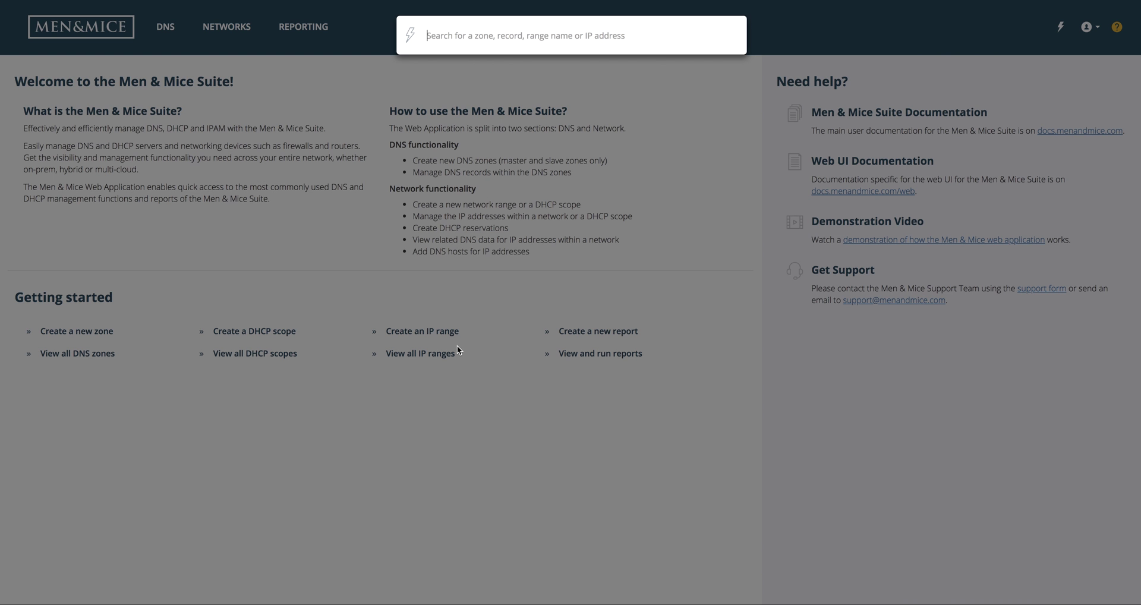
{"action": "type", "text": "10.0"}
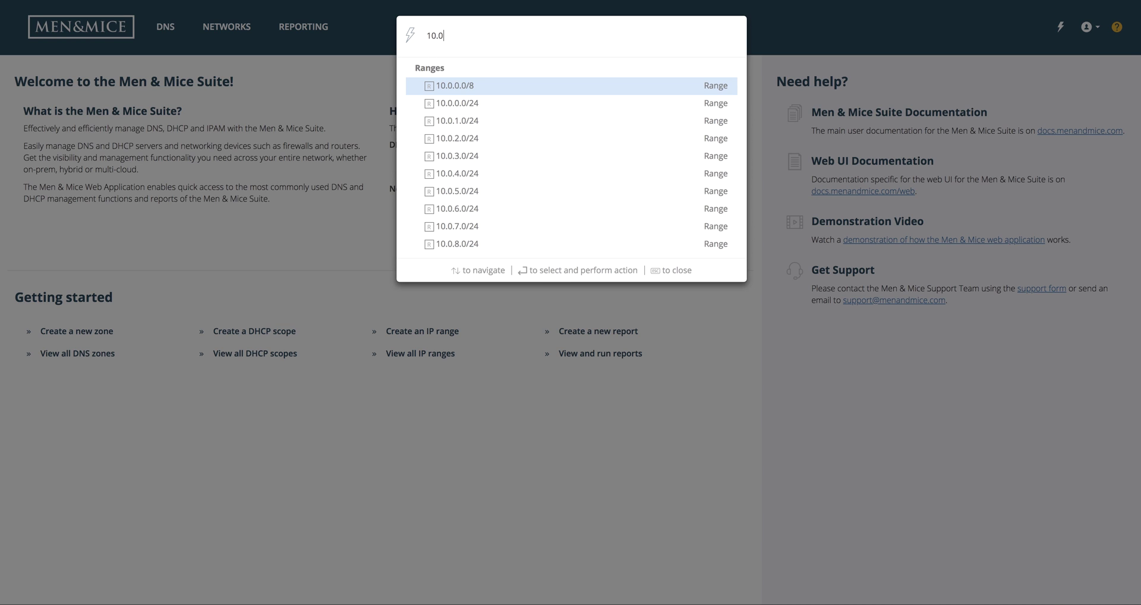
{"action": "key", "text": "Down"}
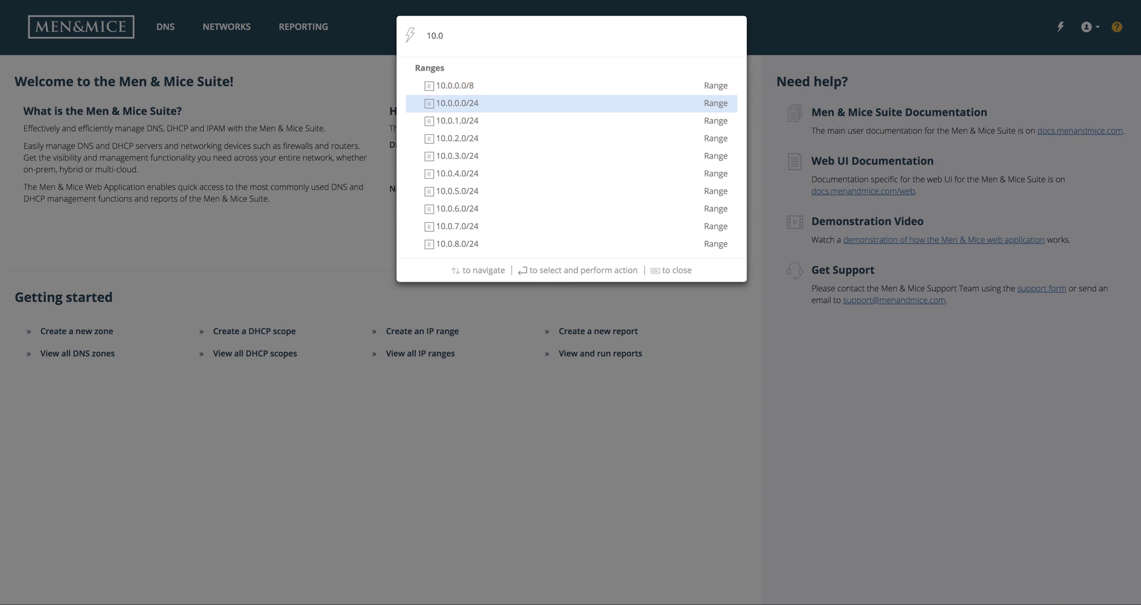
{"action": "key", "text": "Down"}
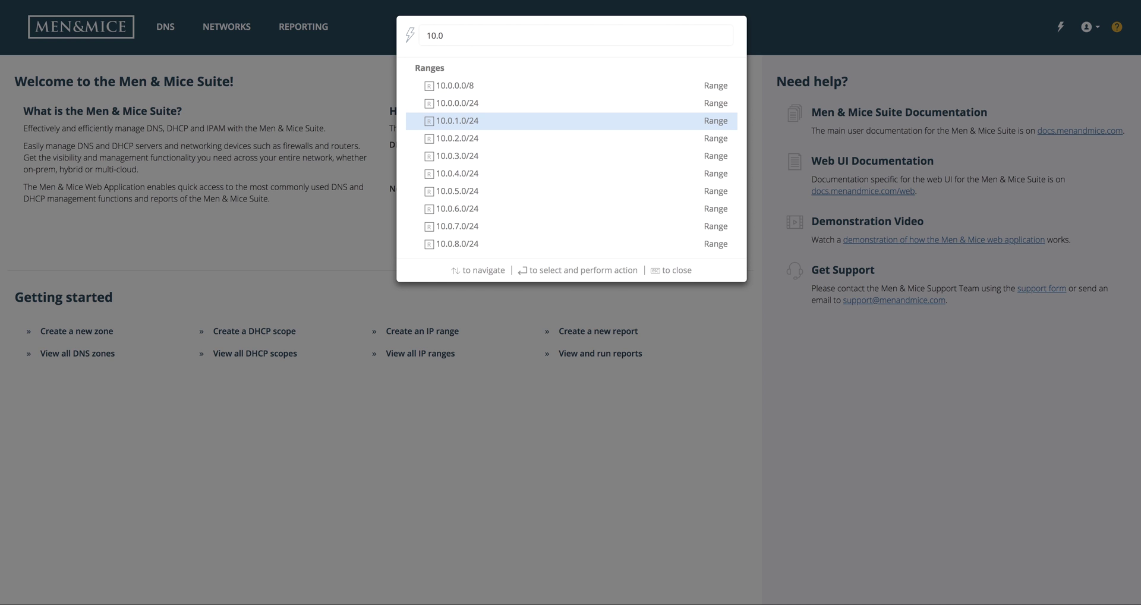
{"action": "key", "text": "Return"}
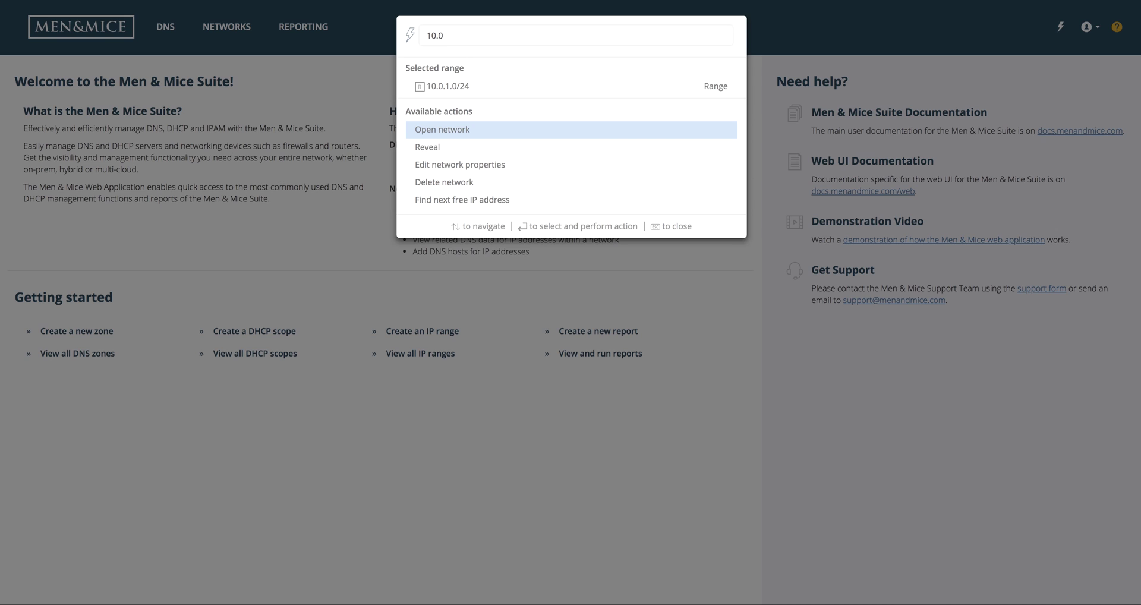
{"action": "left_click", "coordinate": [458, 370]}
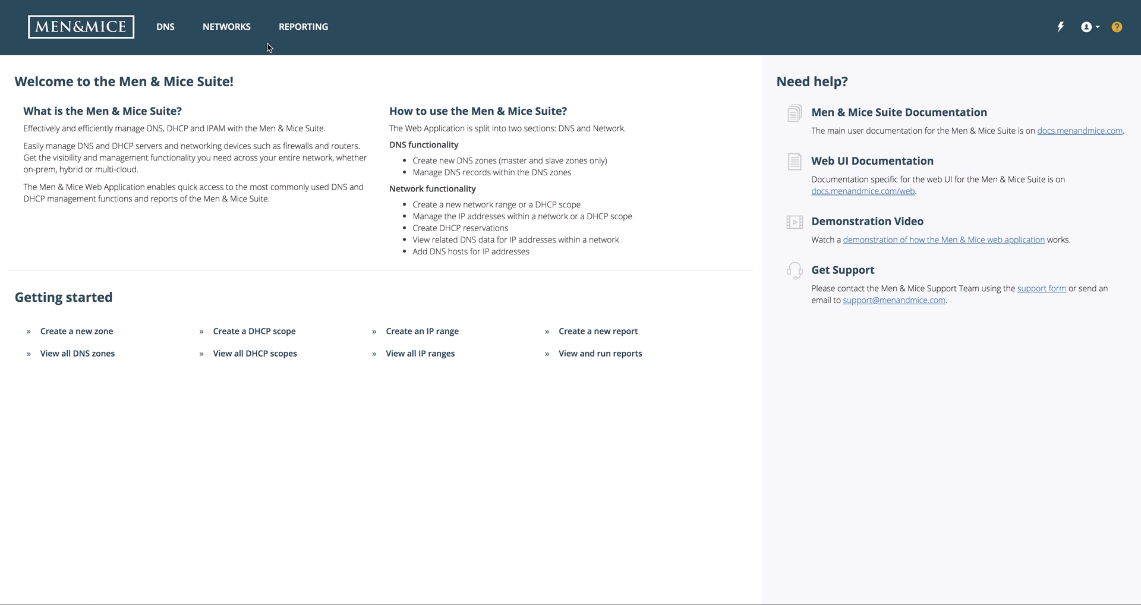
Start a Zone creation/deletion report from the Reporting list.
{"action": "left_click", "coordinate": [293, 29]}
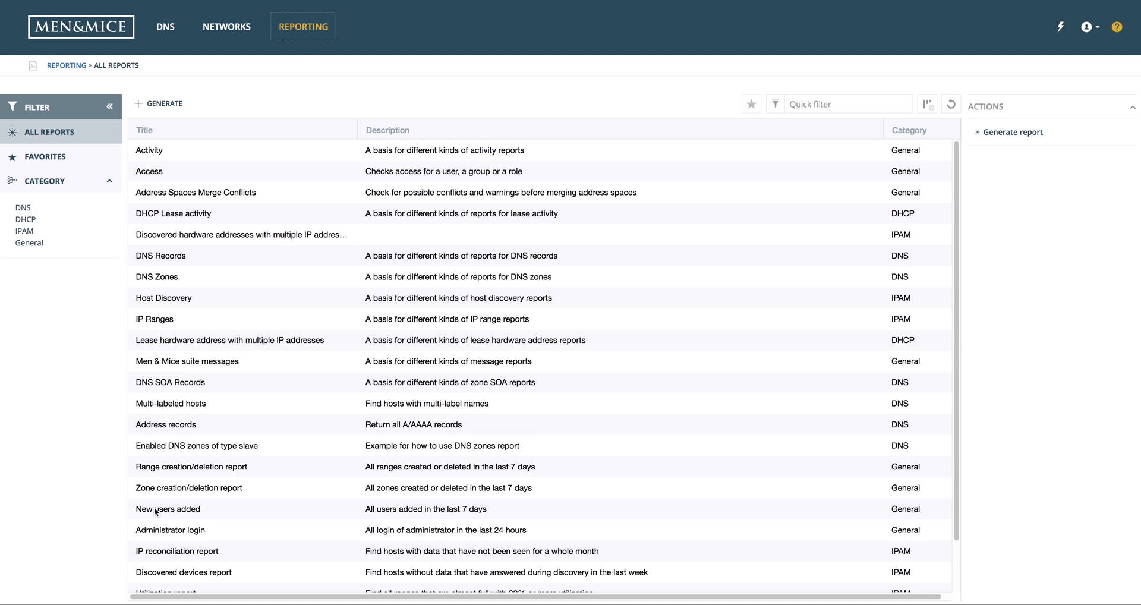
{"action": "double_click", "coordinate": [168, 487]}
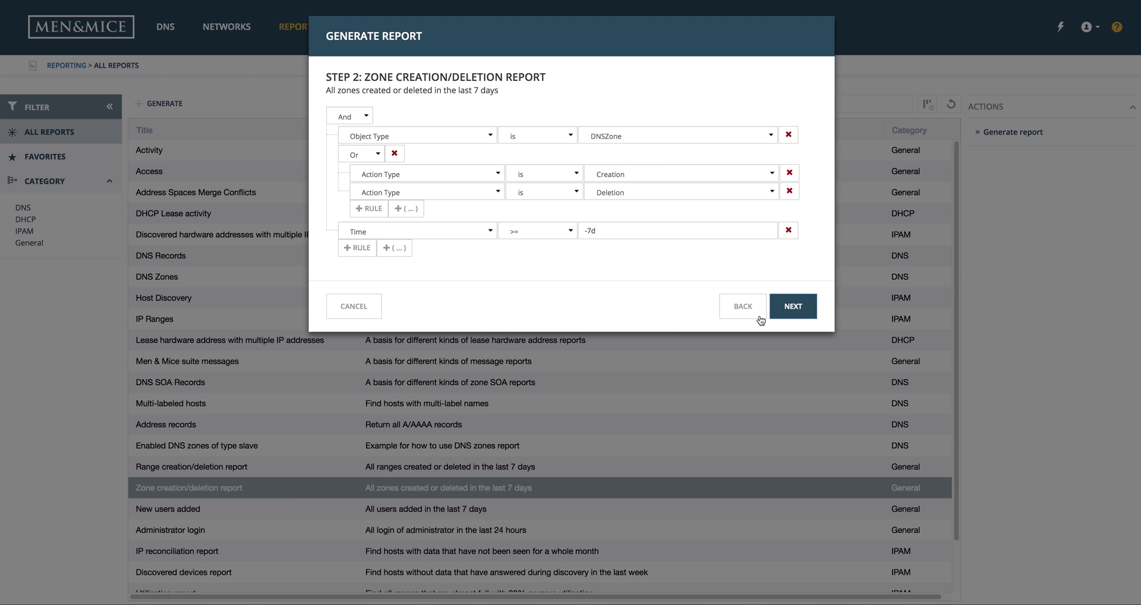
{"action": "left_click", "coordinate": [793, 306]}
Exclude the Id and Detailed Data columns and generate the report preview.
{"action": "scroll", "coordinate": [354, 169], "scroll_direction": "down", "scroll_amount": 2}
{"action": "scroll", "coordinate": [353, 173], "scroll_direction": "down", "scroll_amount": 2}
{"action": "left_click", "coordinate": [337, 160]}
{"action": "left_click", "coordinate": [337, 170]}
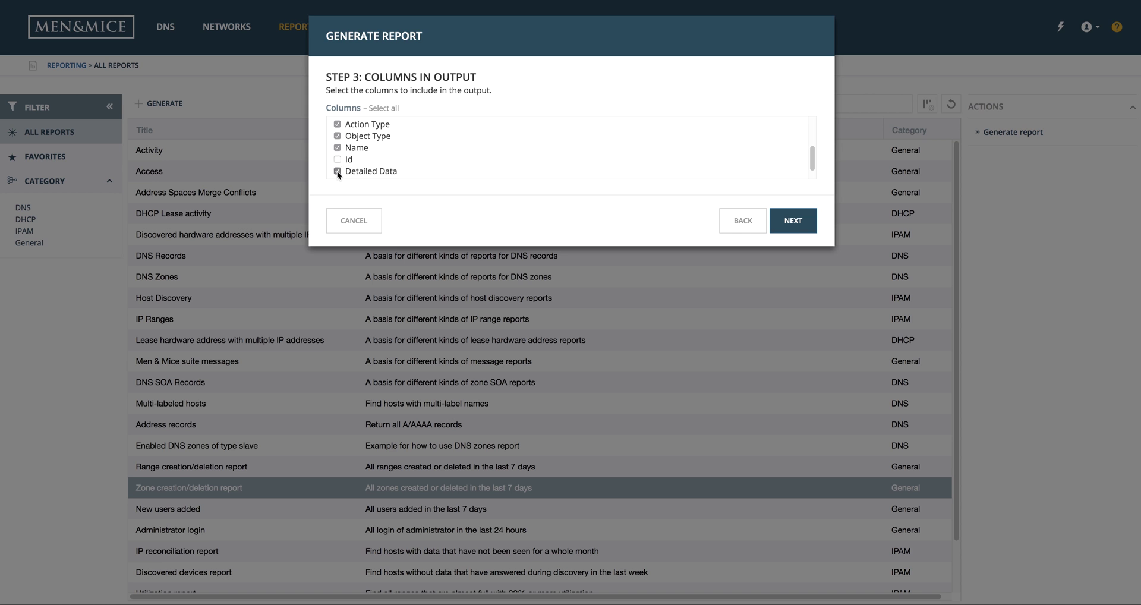
{"action": "left_click", "coordinate": [791, 222]}
{"action": "left_click", "coordinate": [778, 158]}
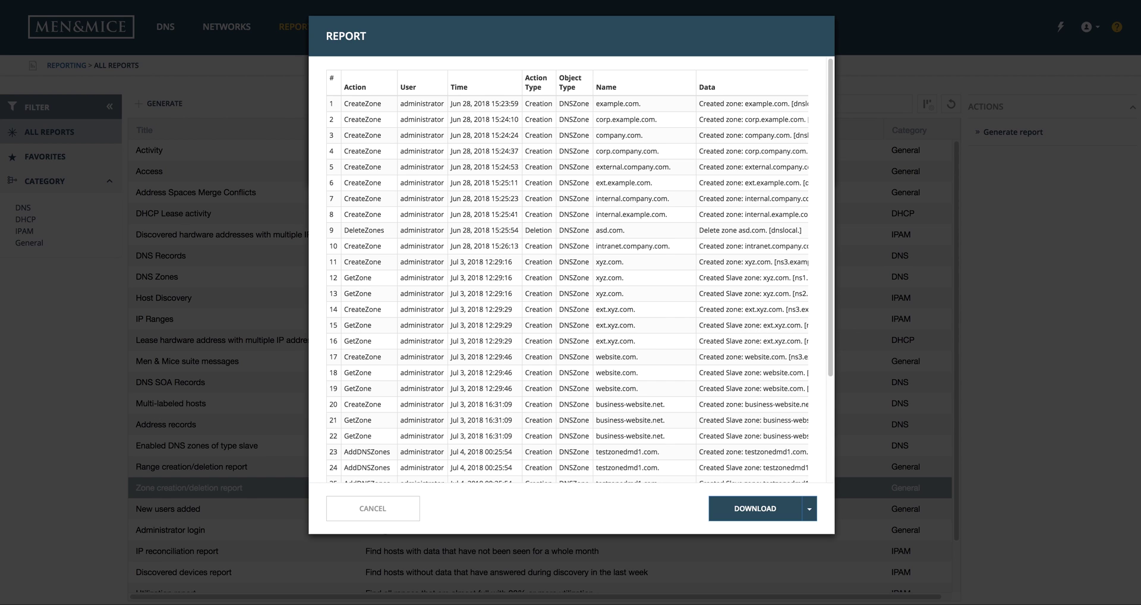